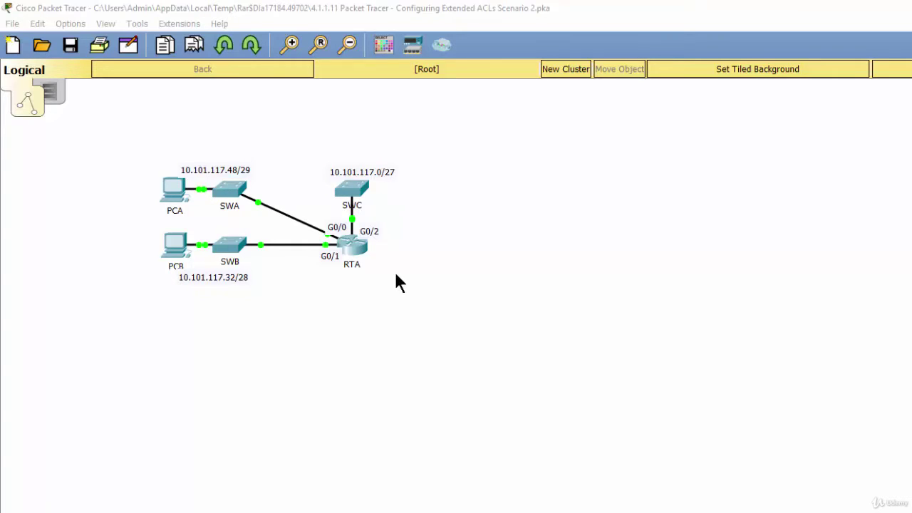
Open router RTA's command line, widen its window, and log in with the console password
click(355, 252)
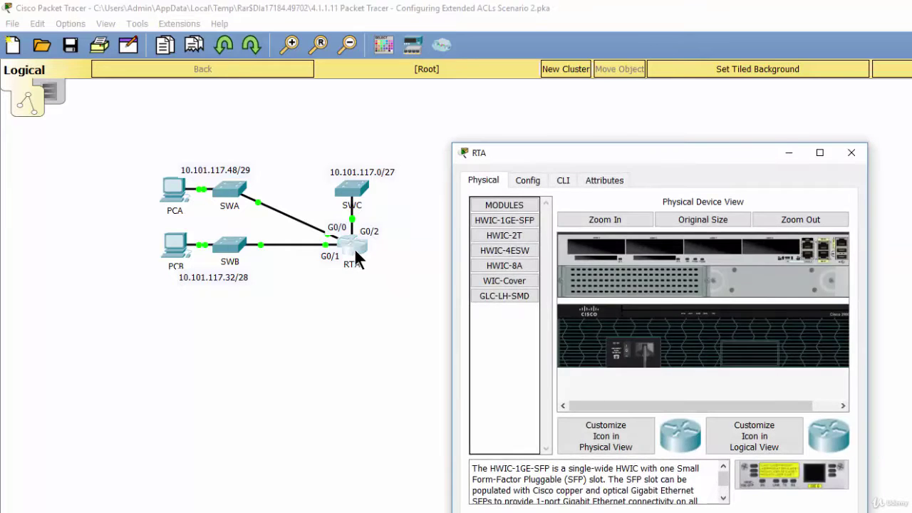
click(563, 180)
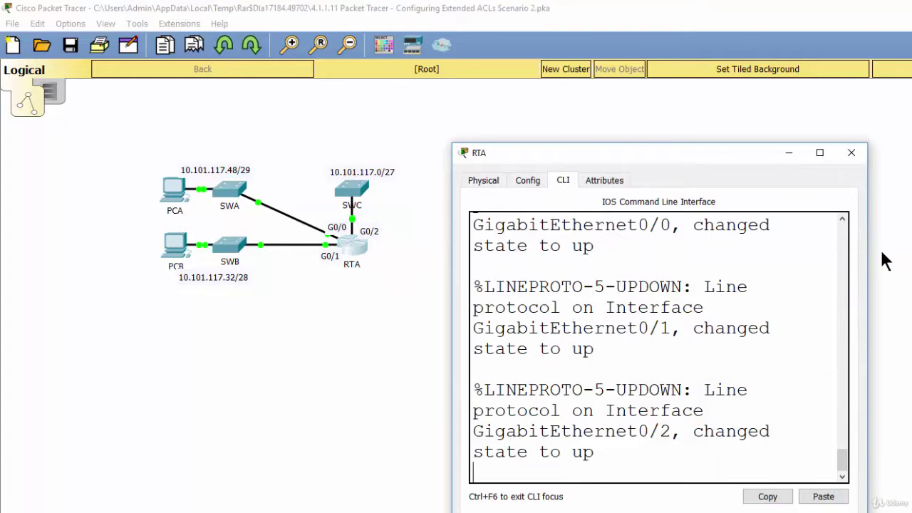
drag(868, 260, 911, 260)
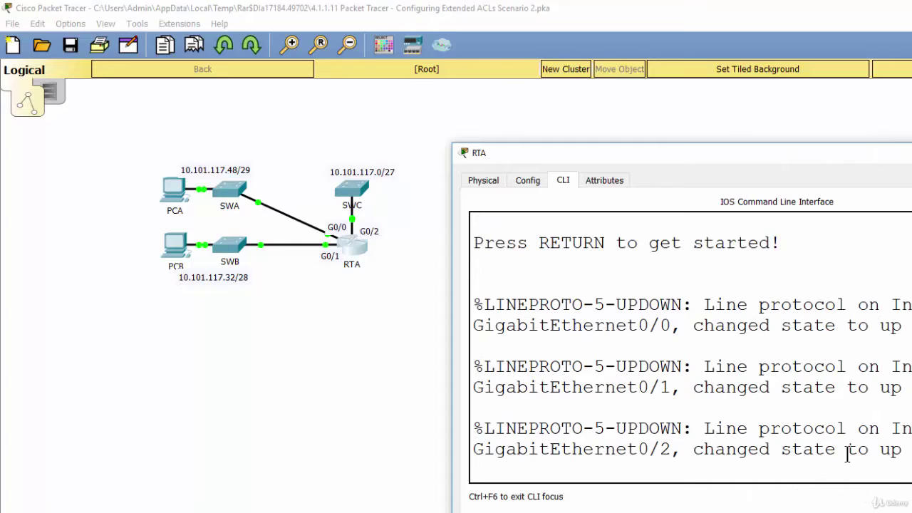
key(Return)
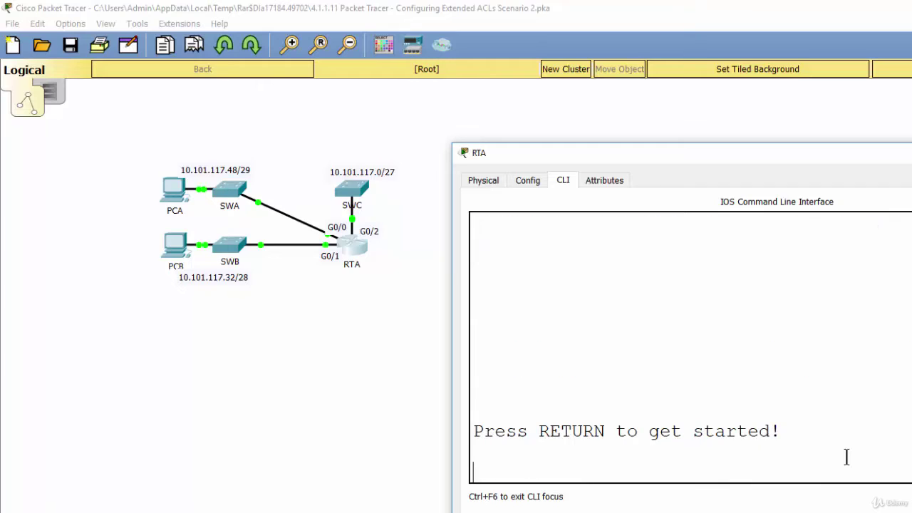
key(Return)
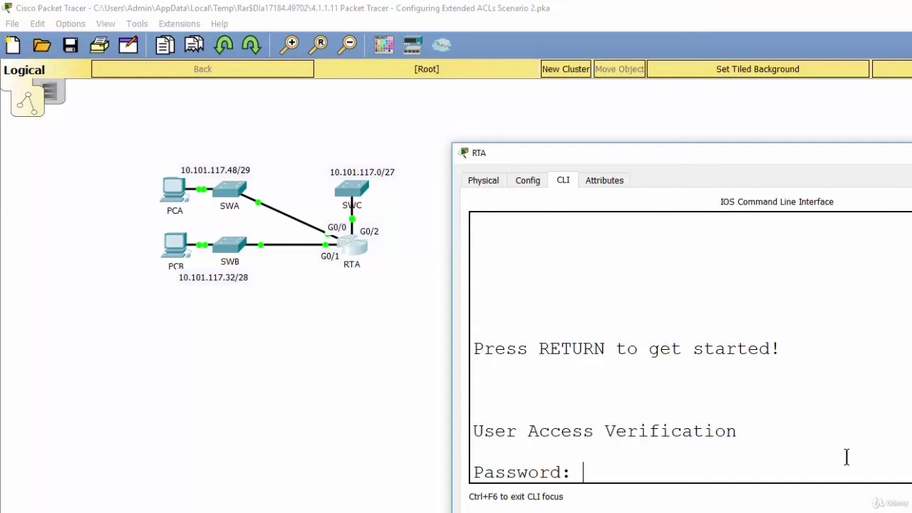
key(Return)
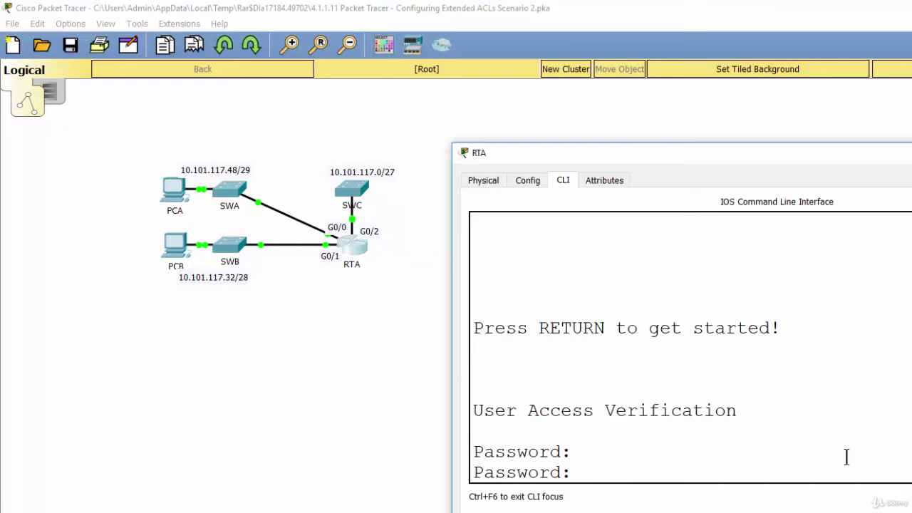
key(Return)
Enter privileged EXEC mode with the enable password and switch to global configuration mode
text(en)
key(Return)
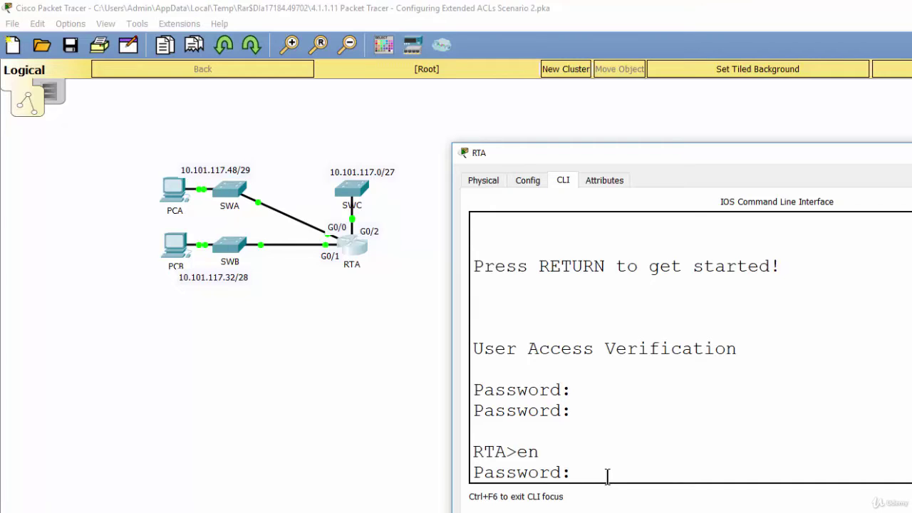
key(Return)
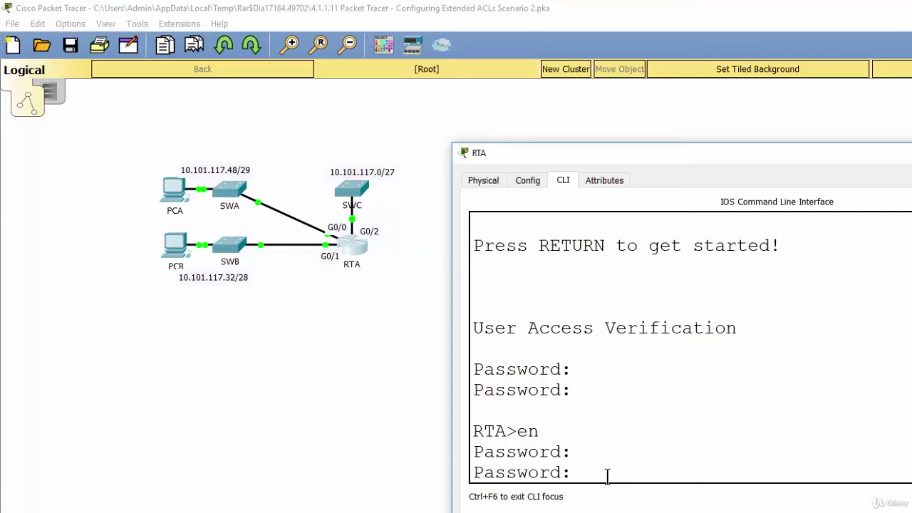
key(Return)
key(Return)
key(Return)
key(Return)
key(Return)
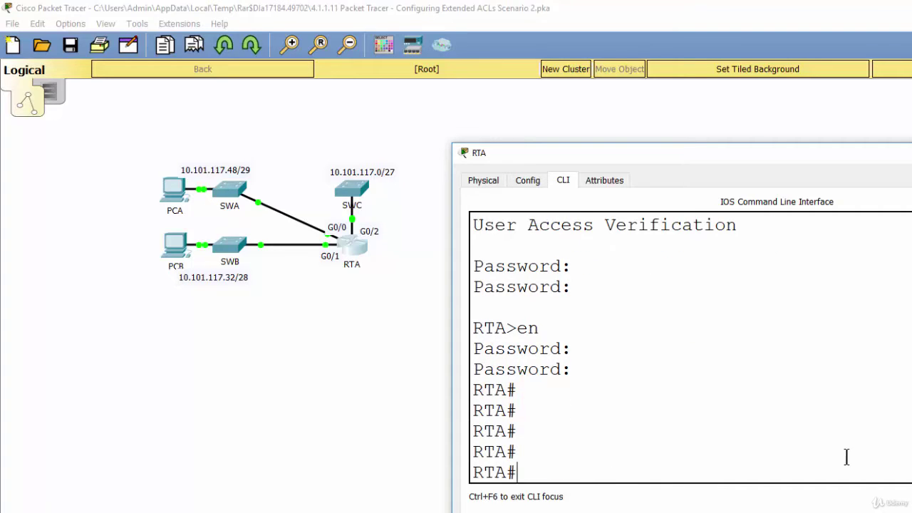
text(conf t)
key(Return)
key(Return)
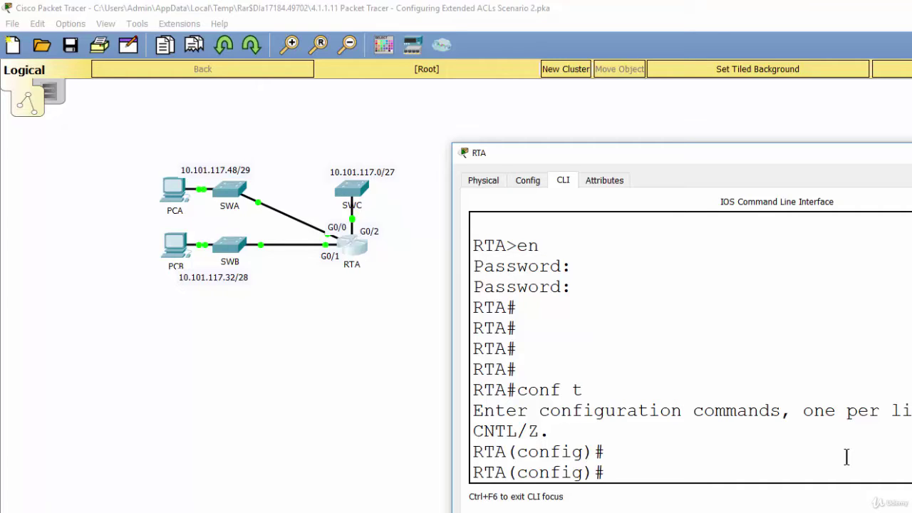
Add an access-list 199 entry permitting TCP from 10.101.117.32 0.0.0.15 to 10.101.117.0 0.0.0.31 on port 22
text(acc)
key(Tab)
text(199)
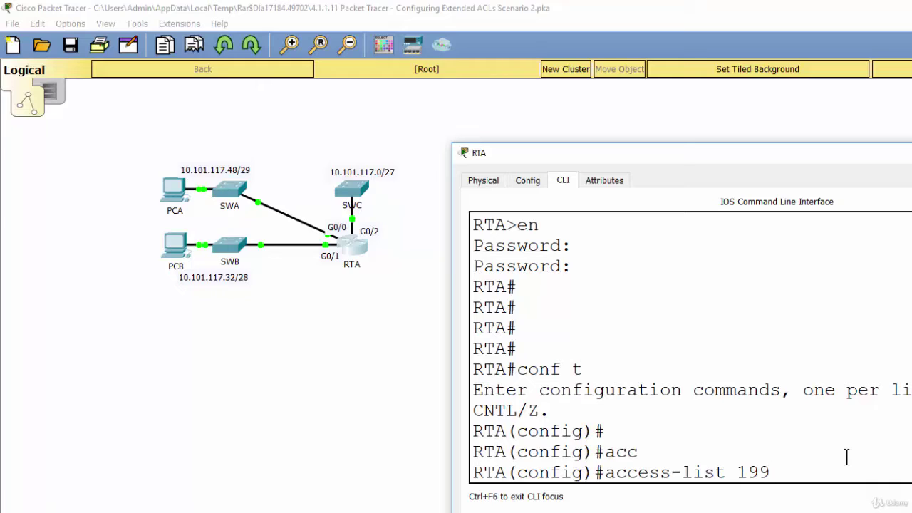
text( permit tcp)
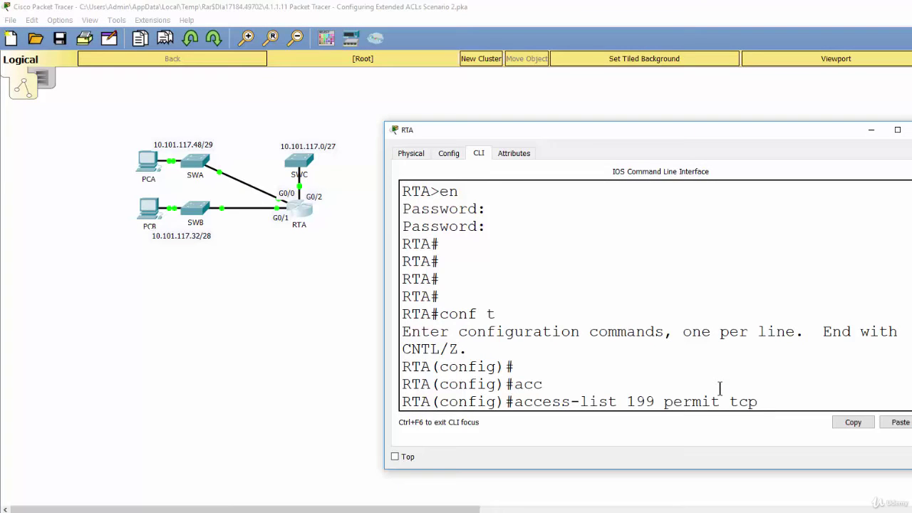
text( 10.101.117.32)
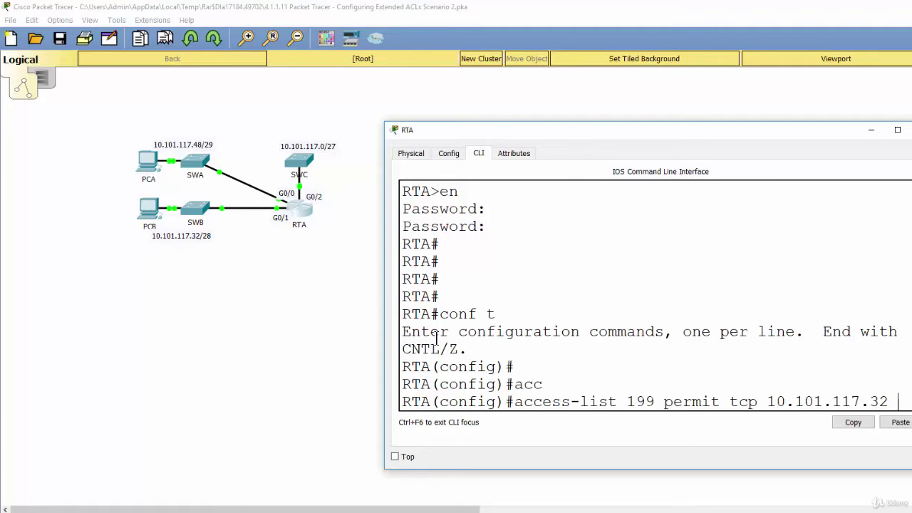
text(0.0.0.)
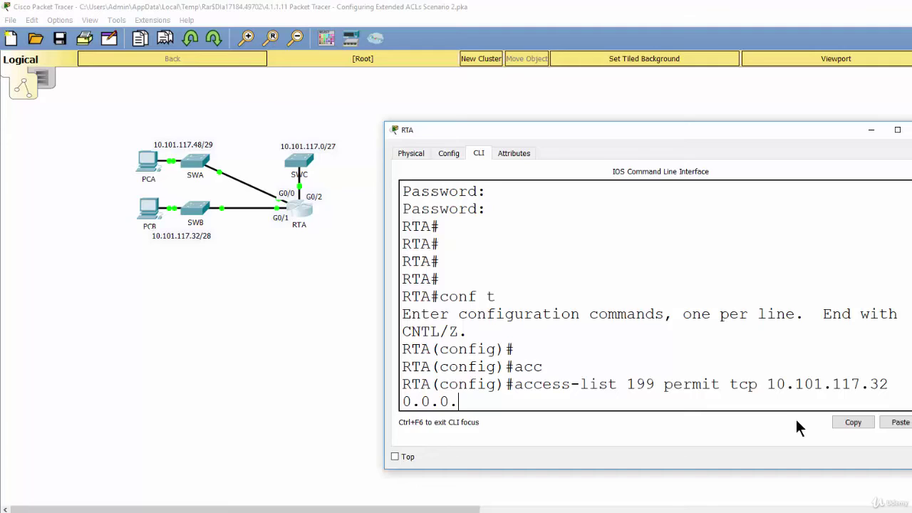
text(15)
text(10.101.117.0)
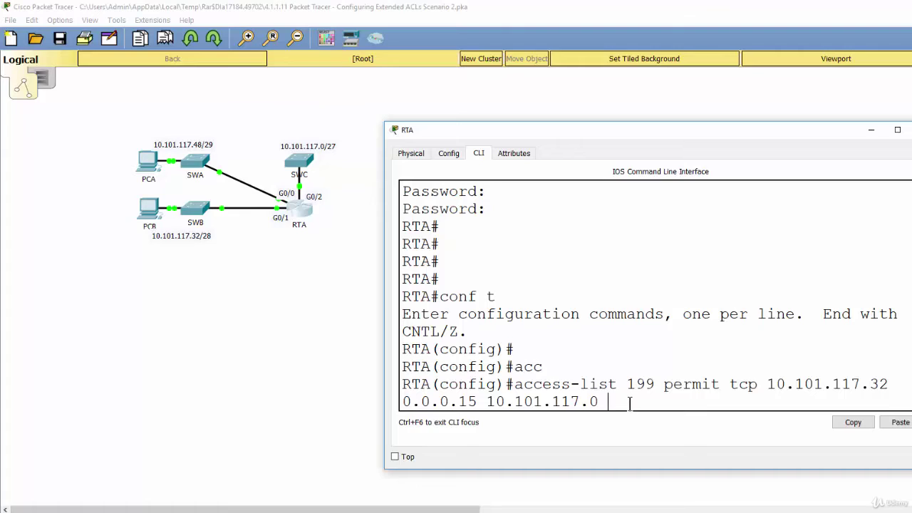
text(0.0.0.31)
text(eq ?)
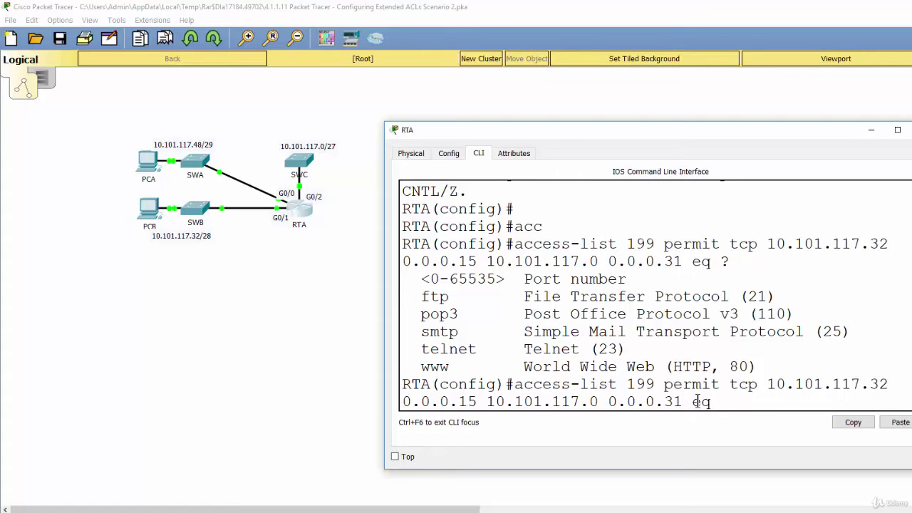
text(22)
key(Return)
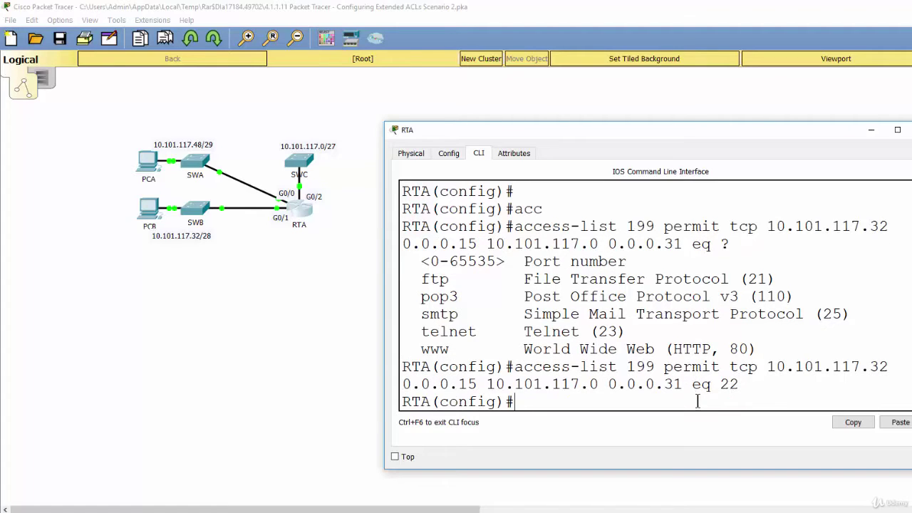
key(Return)
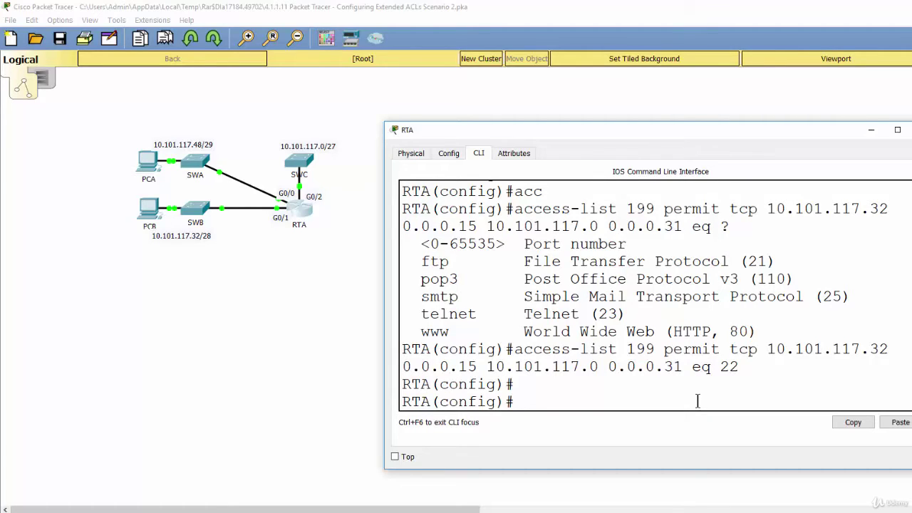
Add an entry to access-list 199 permitting ICMP from any source to any destination
text(acc)
key(Tab)
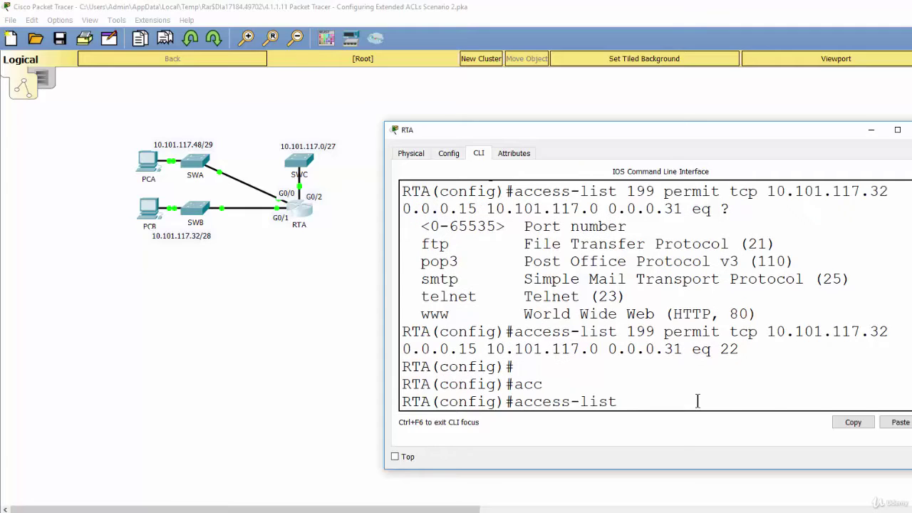
text(199 permit i)
text(p)
key(BackSpace)
key(BackSpace)
text(icmp any)
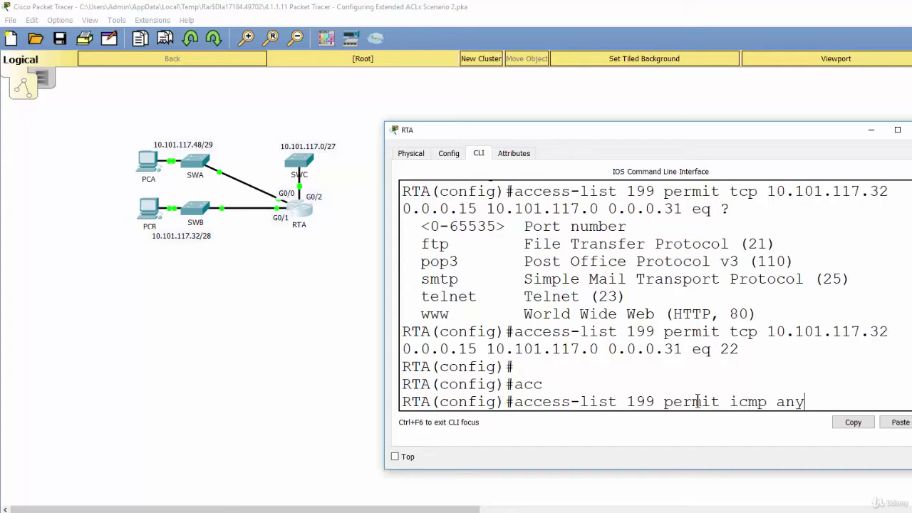
text( any)
key(Return)
key(Return)
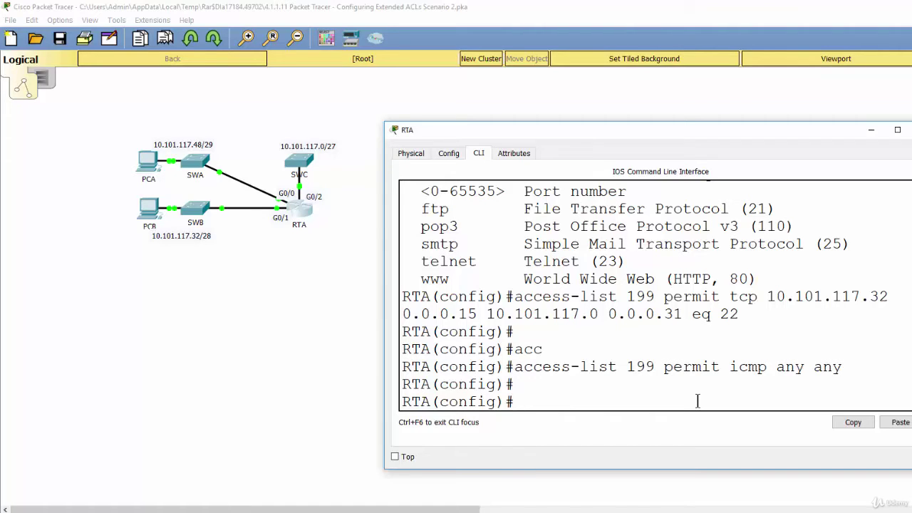
Display the configured access lists from configuration mode and review the TCP and ICMP entries of list 199
text(do show ac)
text(c)
key(Return)
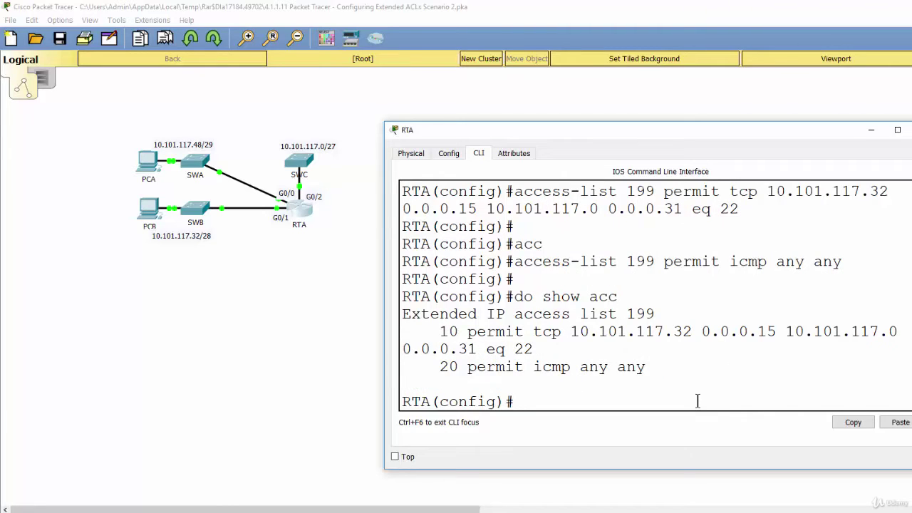
drag(911, 317, 911, 317)
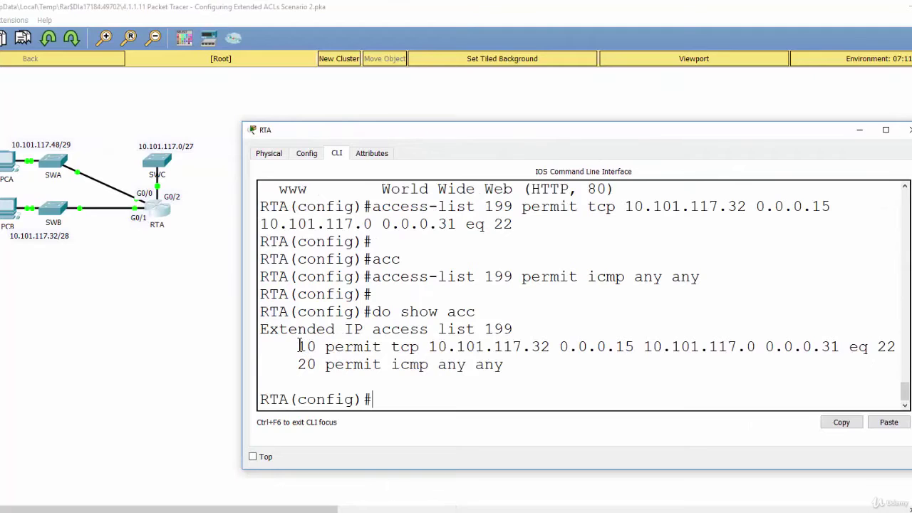
drag(298, 347, 509, 371)
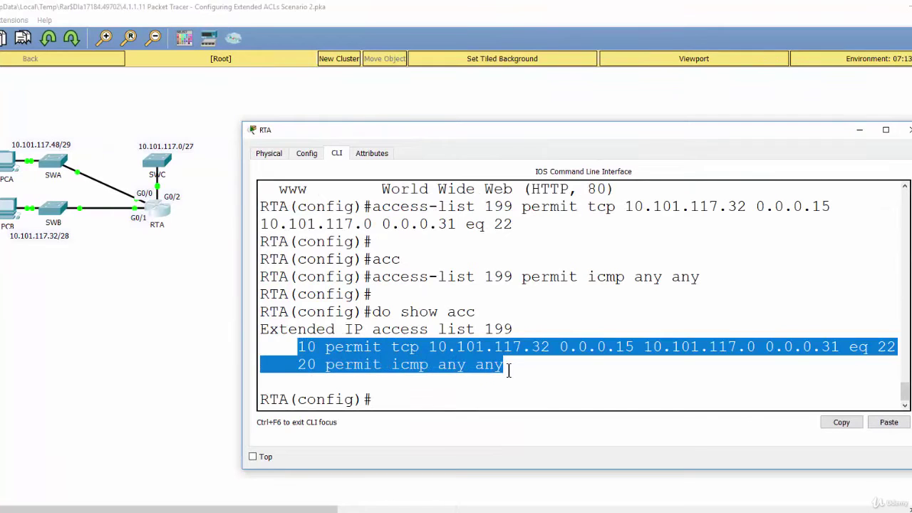
click(511, 384)
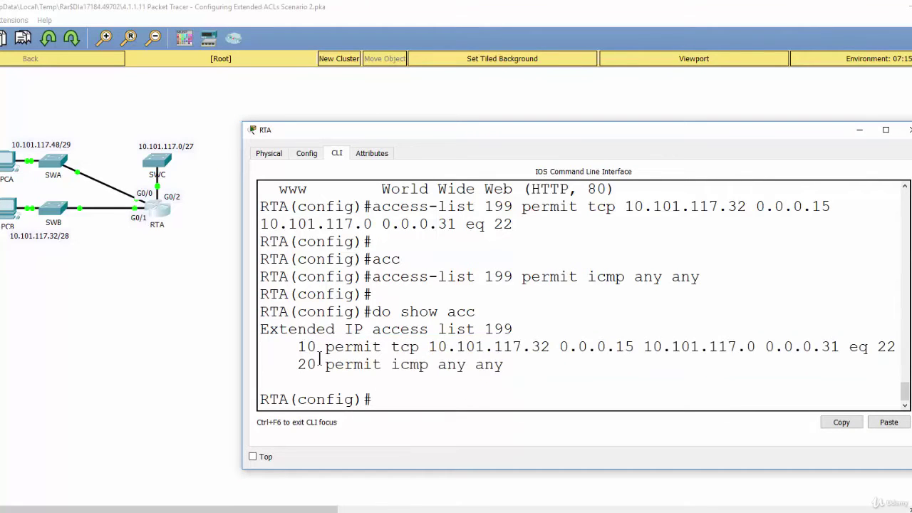
drag(324, 348, 839, 347)
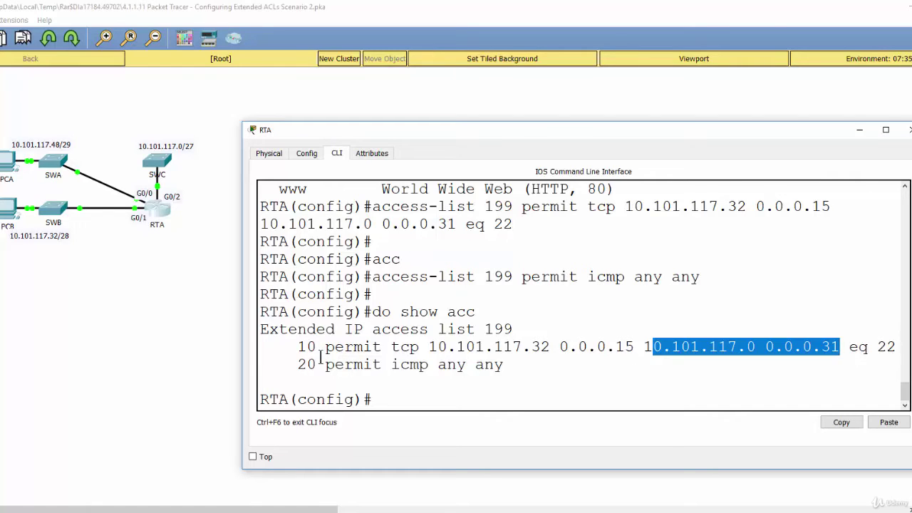
drag(297, 365, 506, 367)
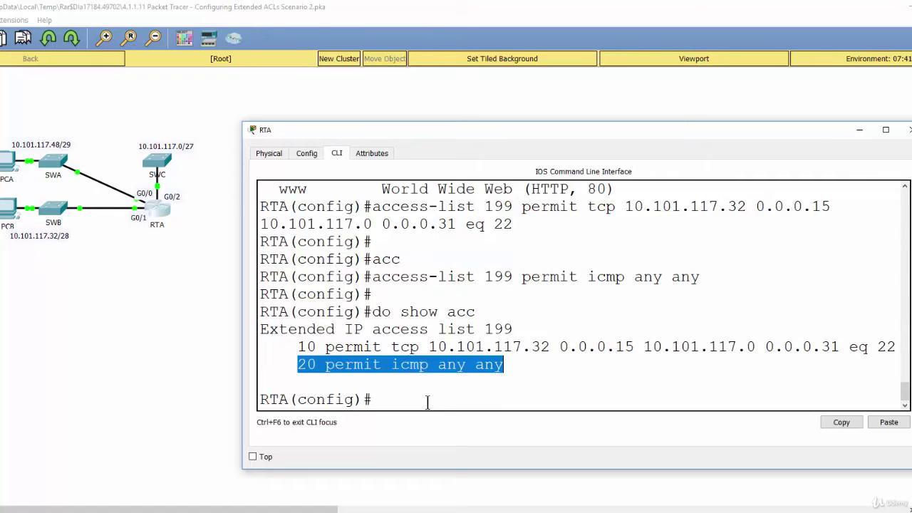
click(393, 401)
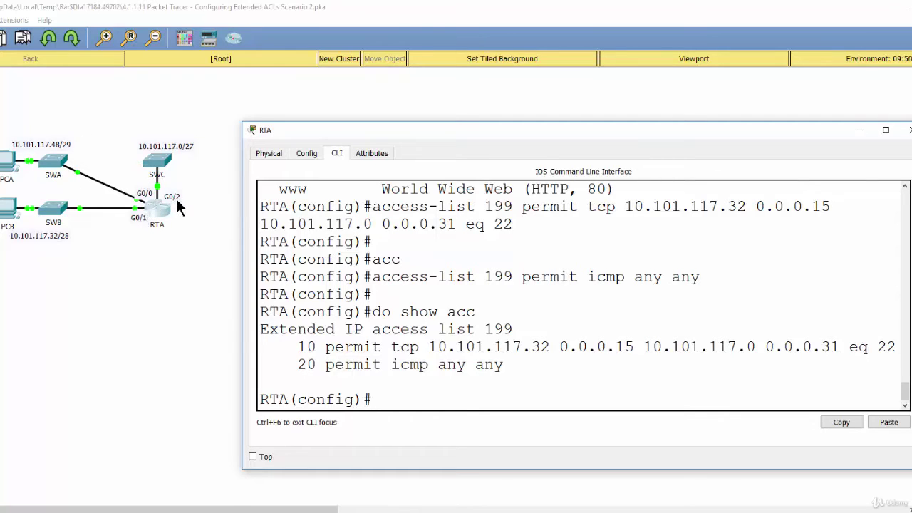
Apply access list 199 in the outbound direction on interface g0/2
text(int g0/)
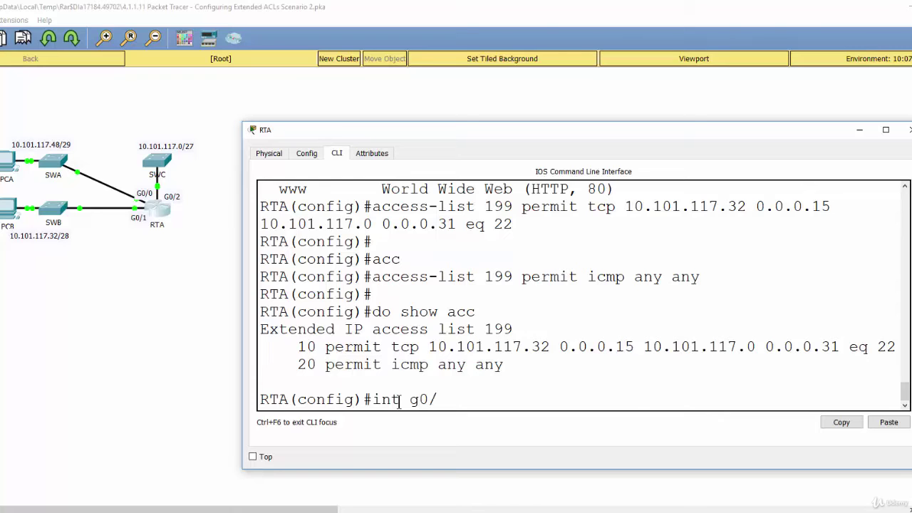
text(2)
key(Return)
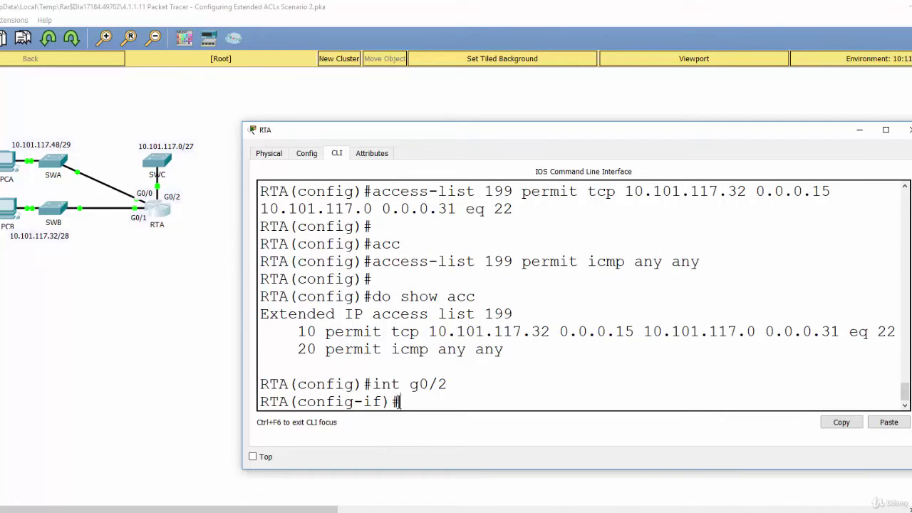
text(ip acc)
key(Tab)
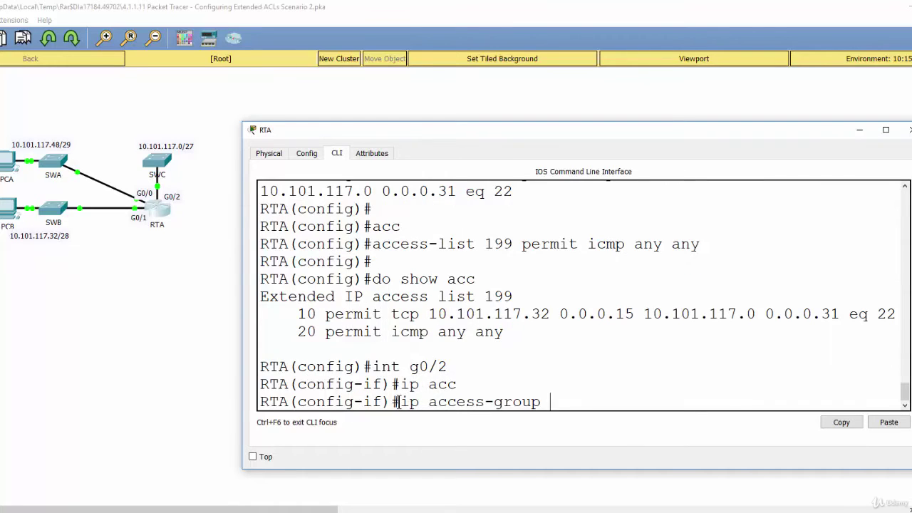
text(199 out)
key(Return)
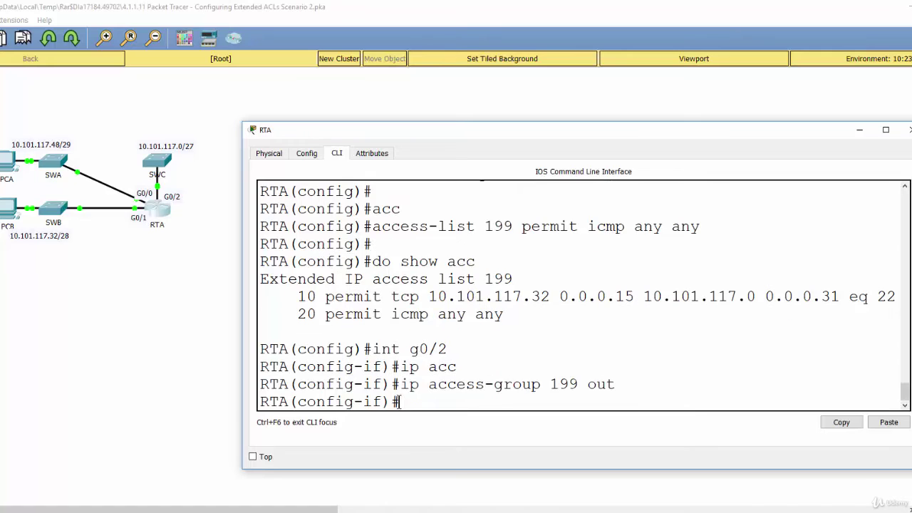
key(Return)
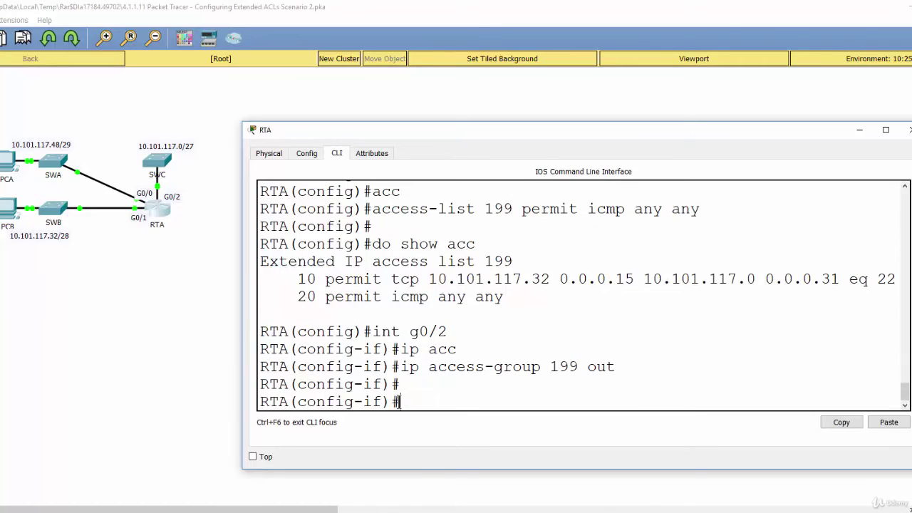
Display the running configuration from interface mode and examine the access-group setting under GigabitEthernet0/2
text(do show run)
key(Return)
key(space)
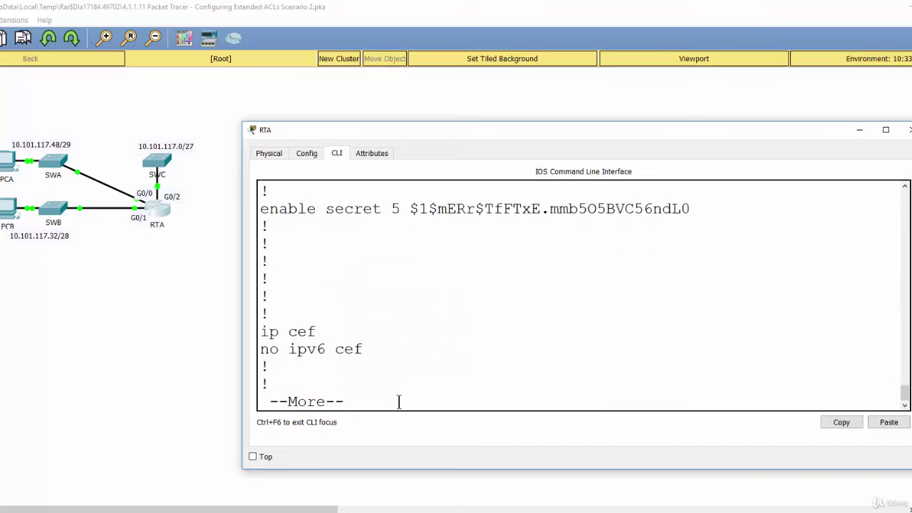
key(Return)
key(Return)
key(Return)
key(Return)
key(Return)
key(Return)
key(Return)
key(Return)
key(Return)
key(Return)
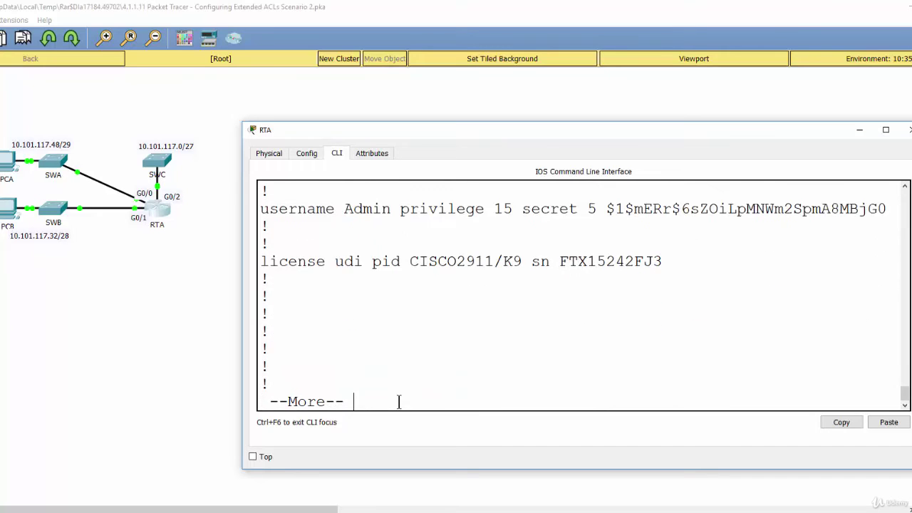
key(Return)
key(Return)
key(Return)
key(Return)
key(Return)
key(Return)
key(Return)
key(Return)
key(Return)
key(Return)
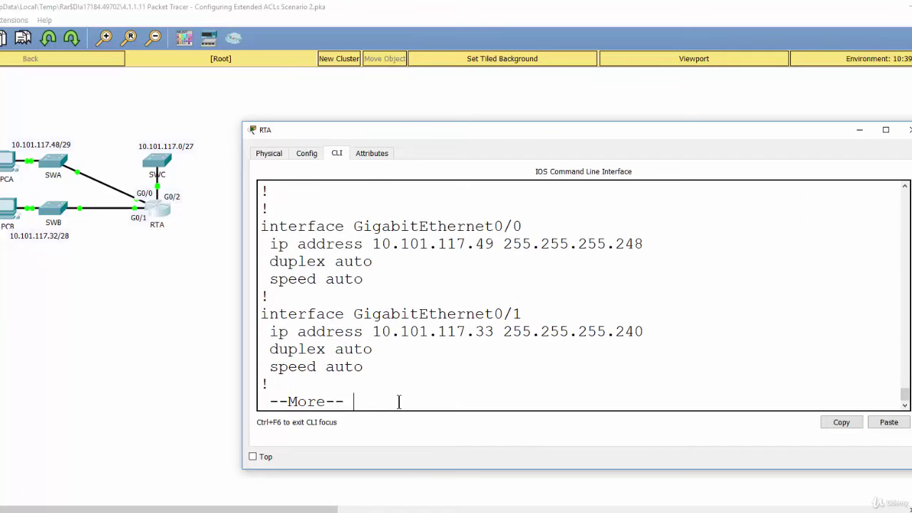
key(Return)
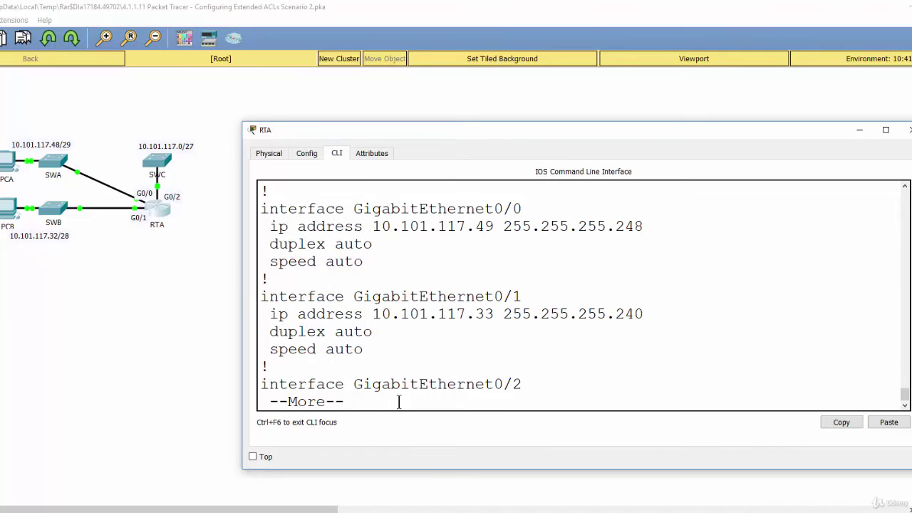
key(Return)
key(Return)
key(Return)
key(Return)
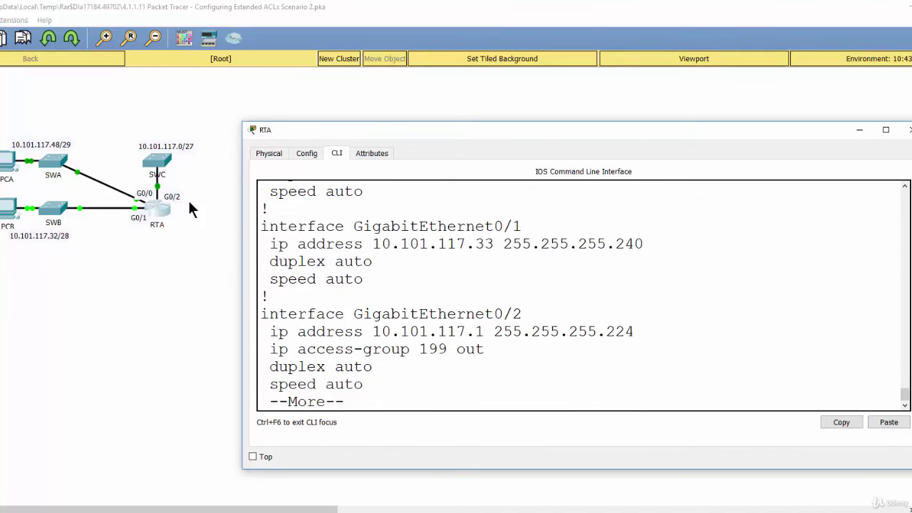
drag(354, 314, 522, 317)
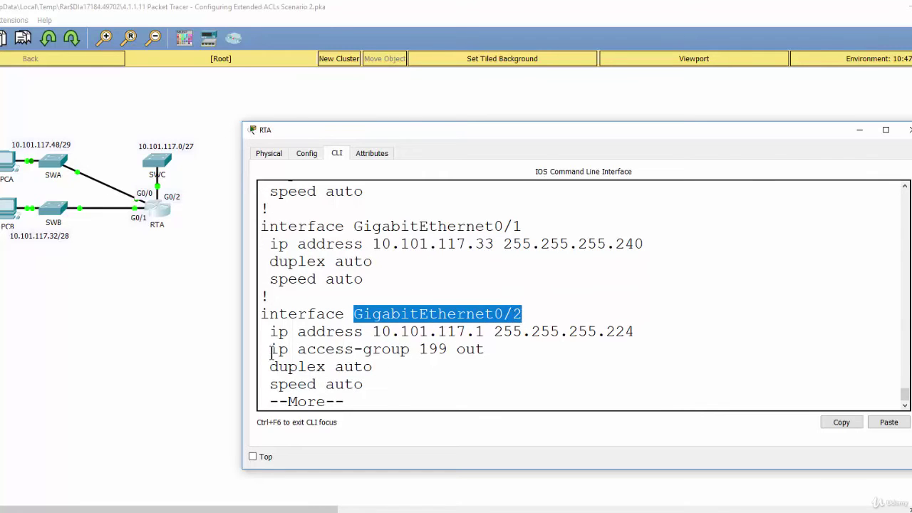
drag(272, 351, 485, 351)
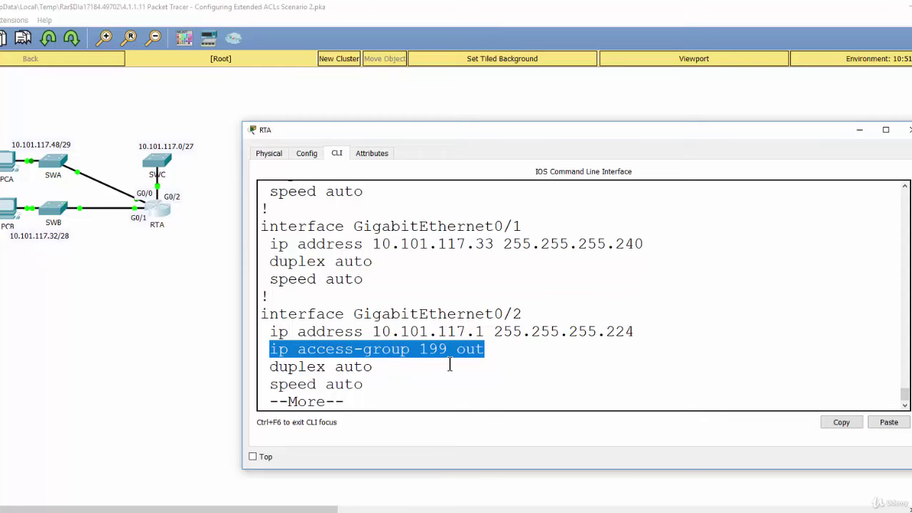
Examine the access-list 199 entries further down the running configuration, and leave the listing
key(Return)
key(Return)
key(Return)
key(Return)
key(Return)
key(Return)
key(Return)
key(Return)
key(Return)
key(Return)
key(Return)
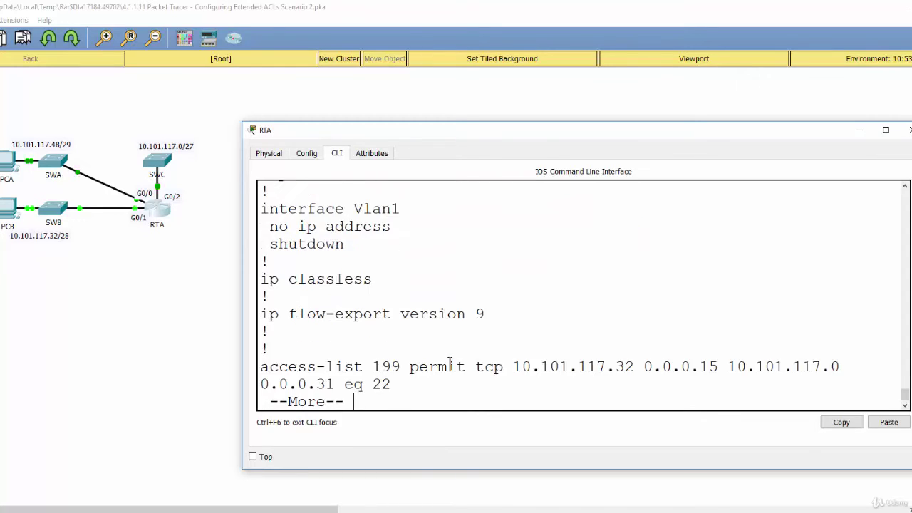
key(Return)
key(Return)
key(Return)
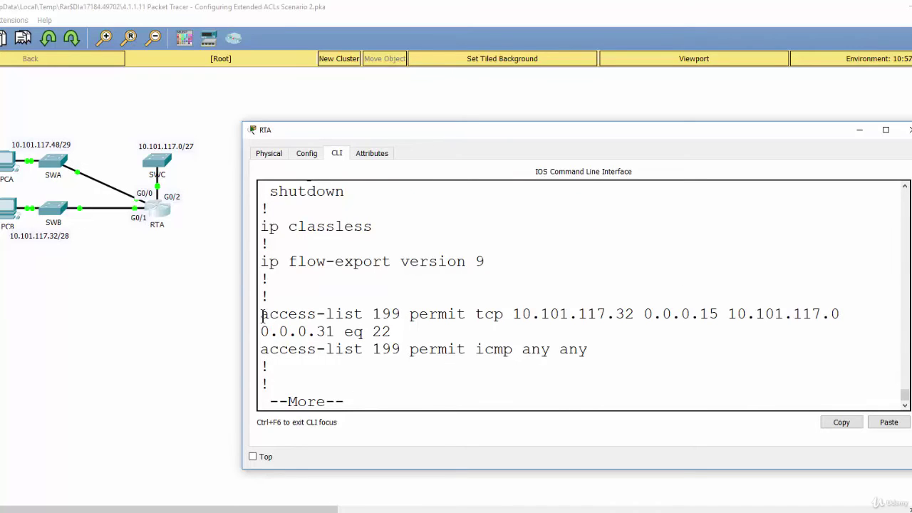
drag(260, 313, 602, 364)
click(373, 396)
key(q)
key(Return)
key(Return)
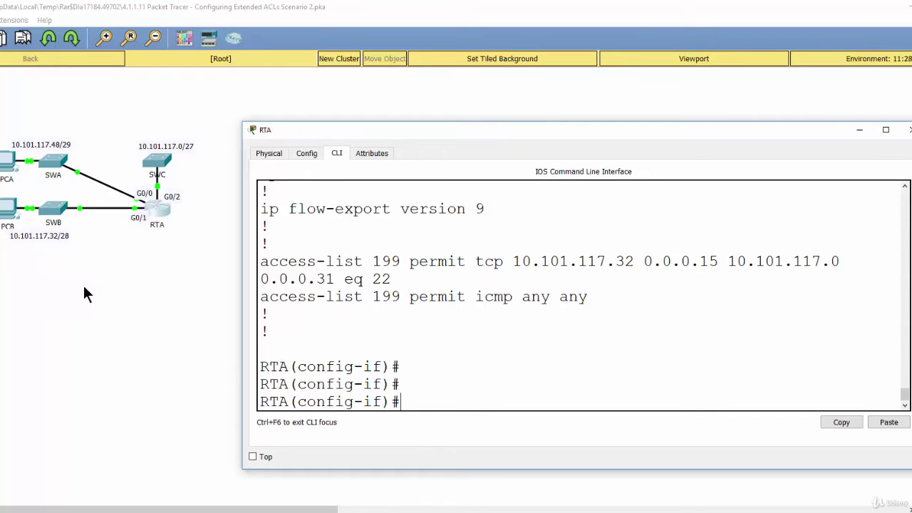
Open the command prompt on PCB and begin a ping command without a destination
click(175, 277)
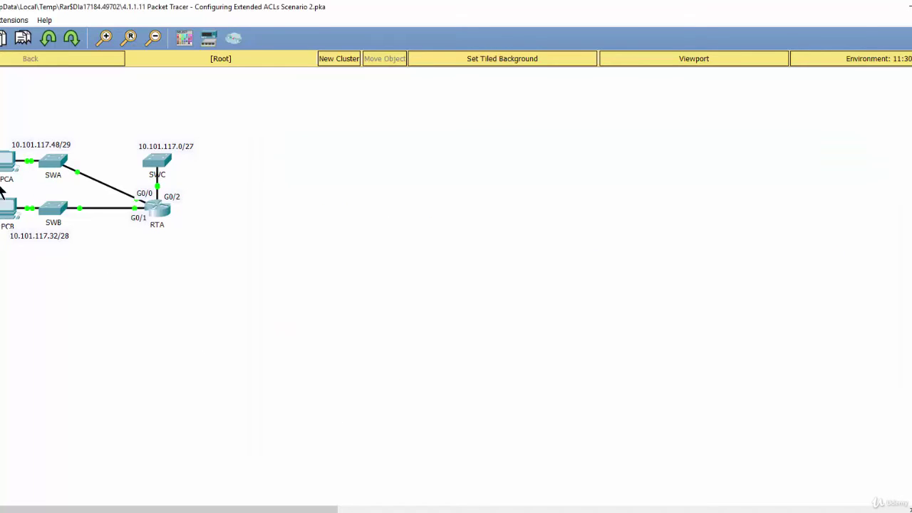
click(4, 212)
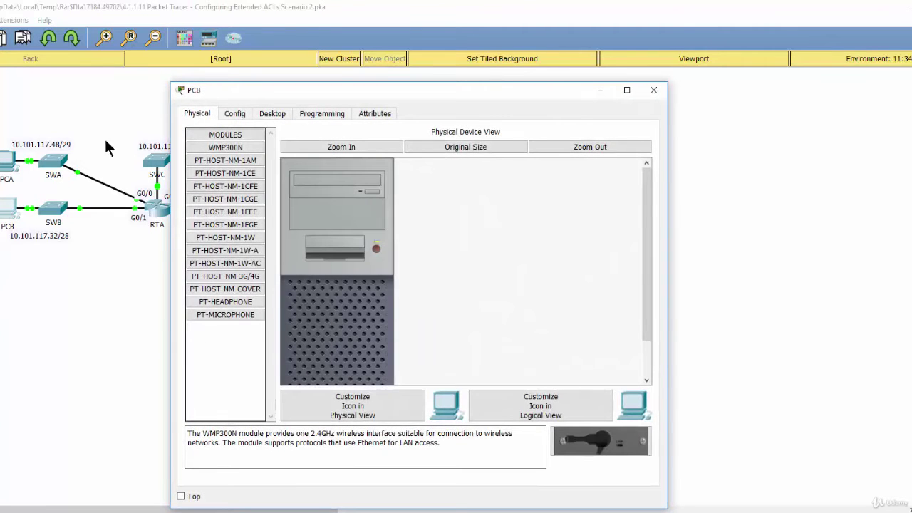
click(281, 115)
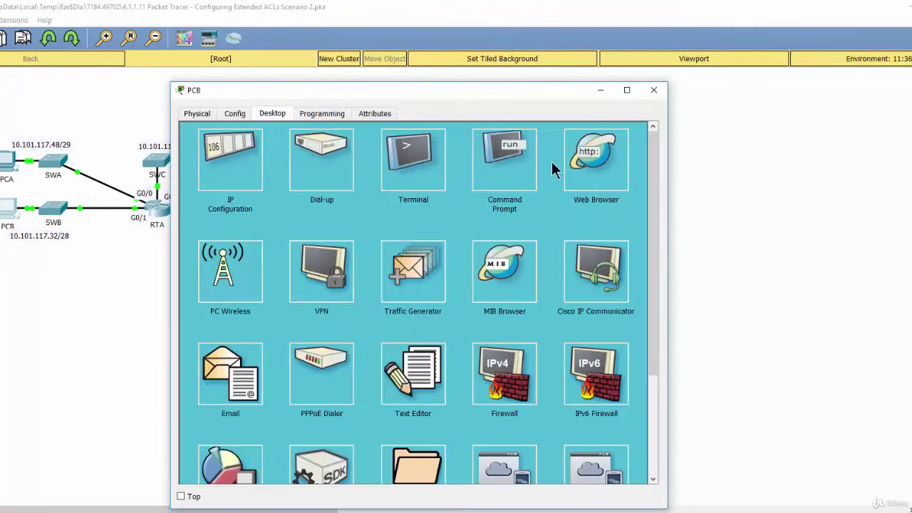
click(515, 177)
text(ping)
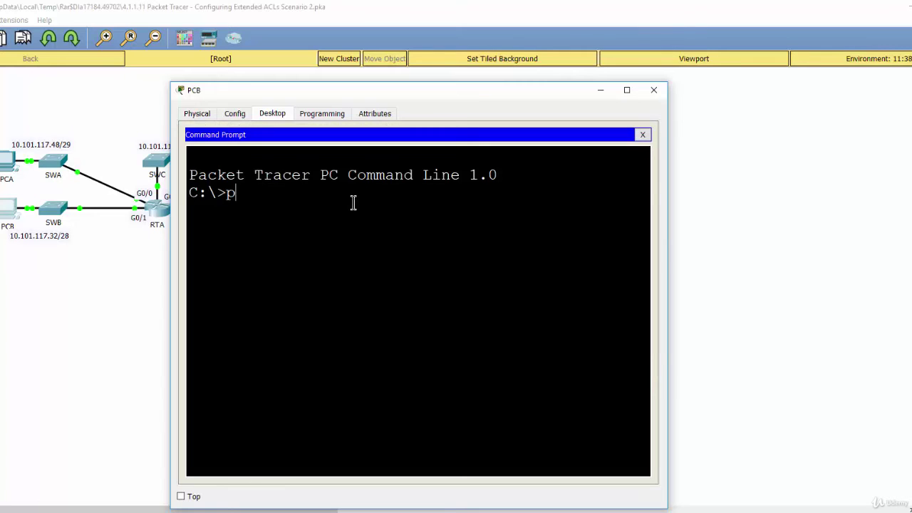
Copy PCA's IPv4 address from its IP configuration
click(4, 170)
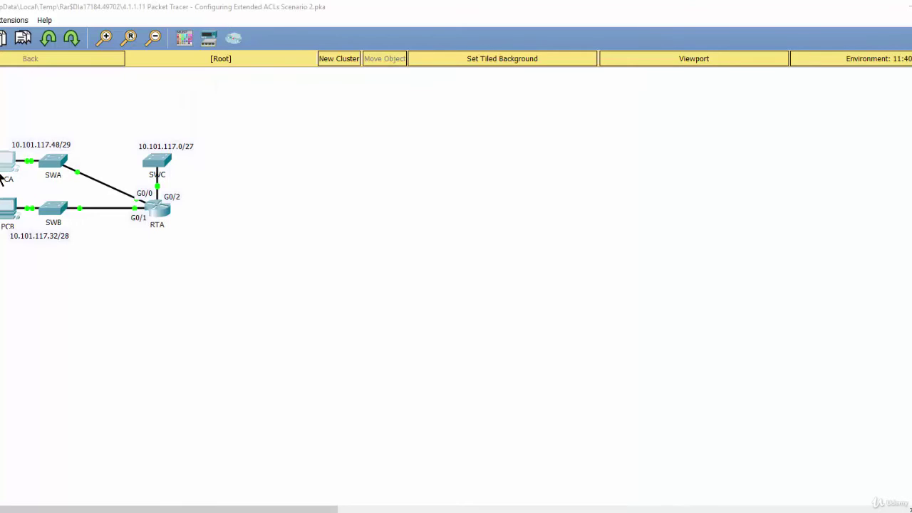
click(273, 114)
click(506, 178)
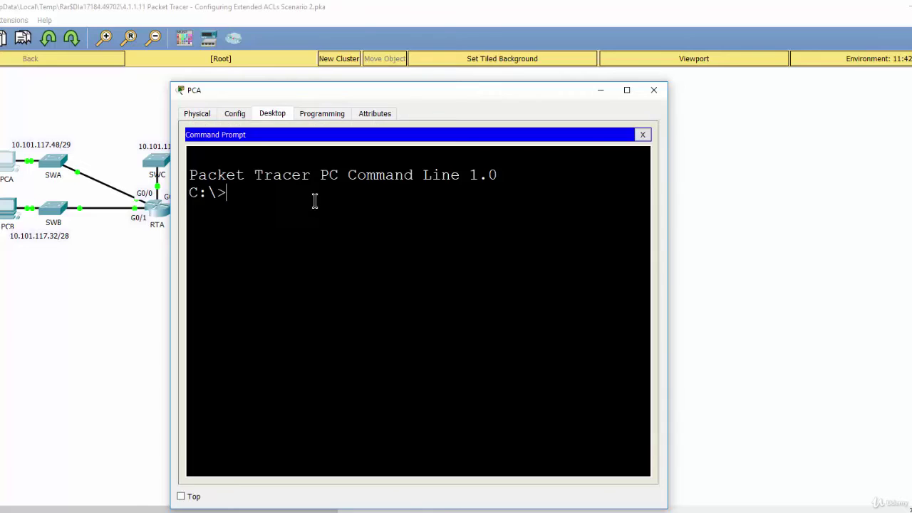
click(642, 134)
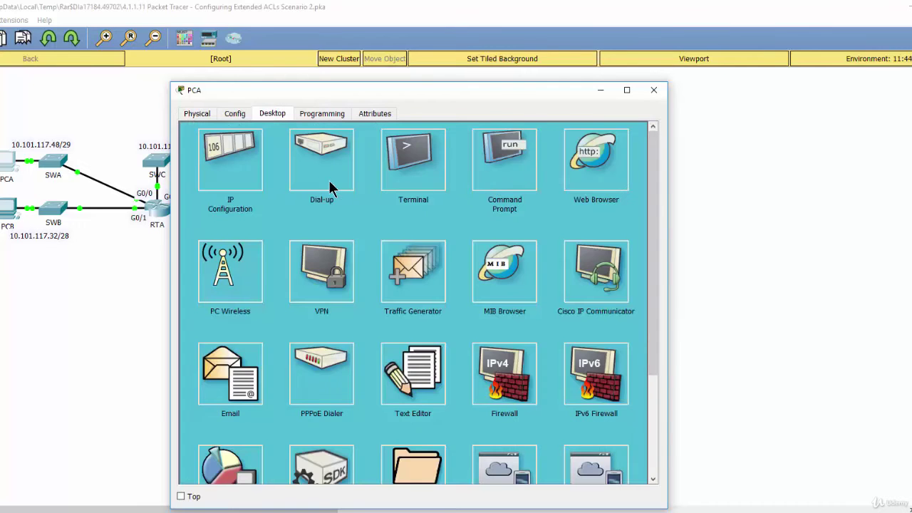
click(254, 179)
drag(417, 183, 347, 183)
right_click(387, 181)
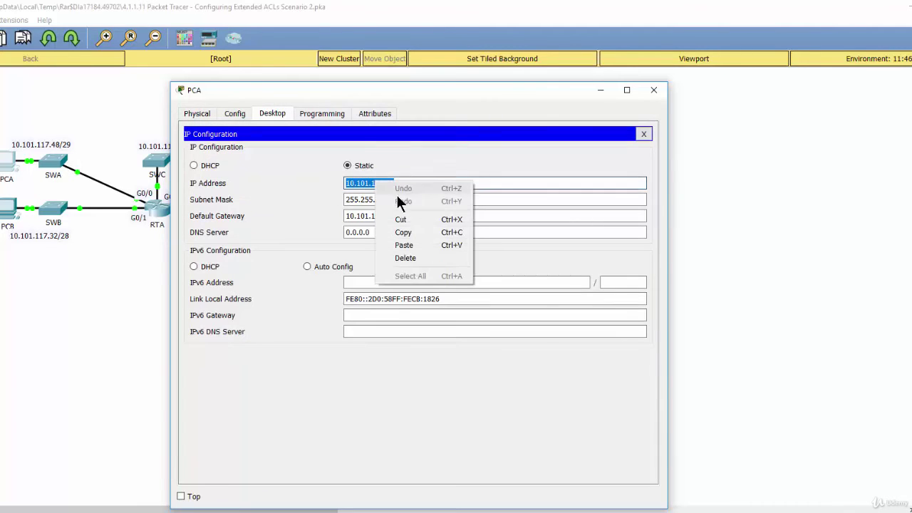
click(408, 231)
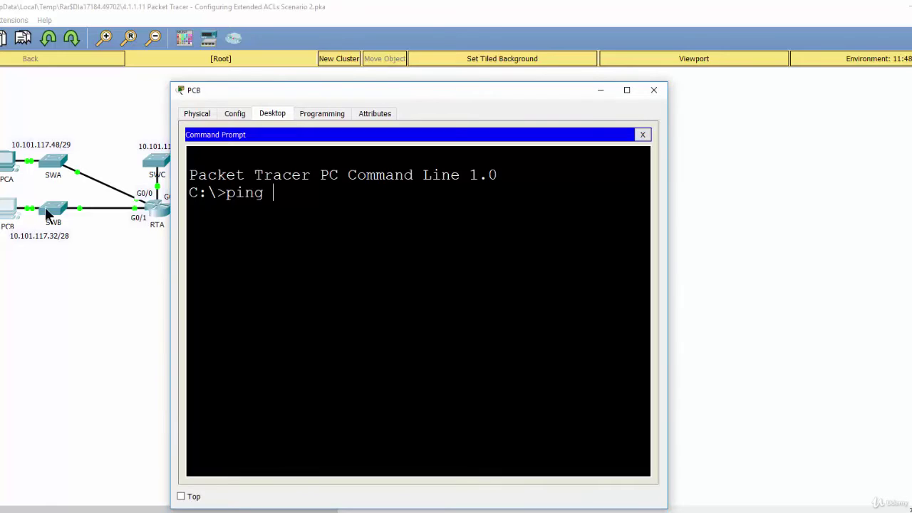
Complete PCB's ping command with PCA's address 10.101.117.51 and run it
right_click(291, 194)
click(317, 213)
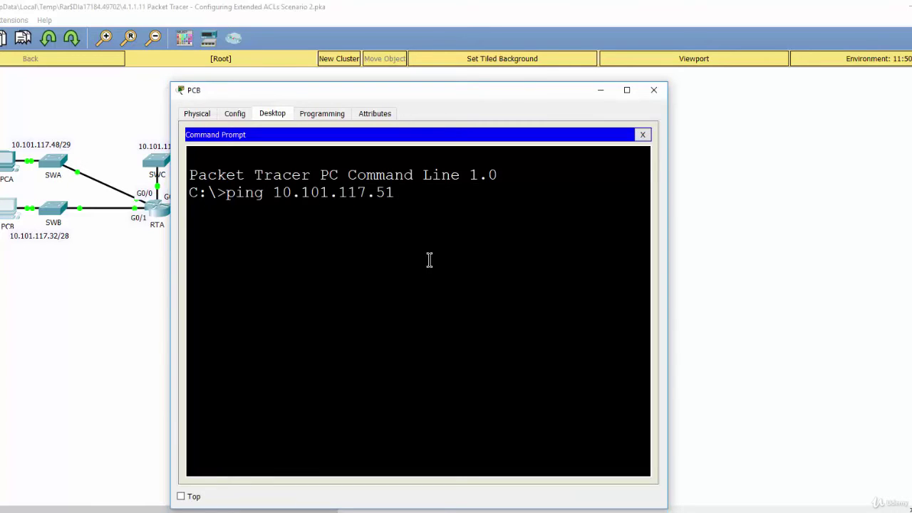
key(Return)
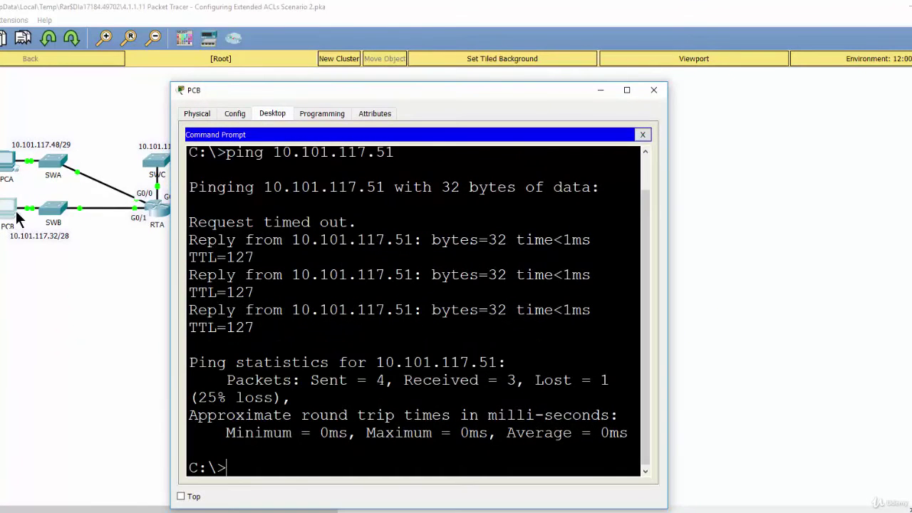
Close PCA's IP configuration and begin a ping command in PCA's command prompt
click(8, 168)
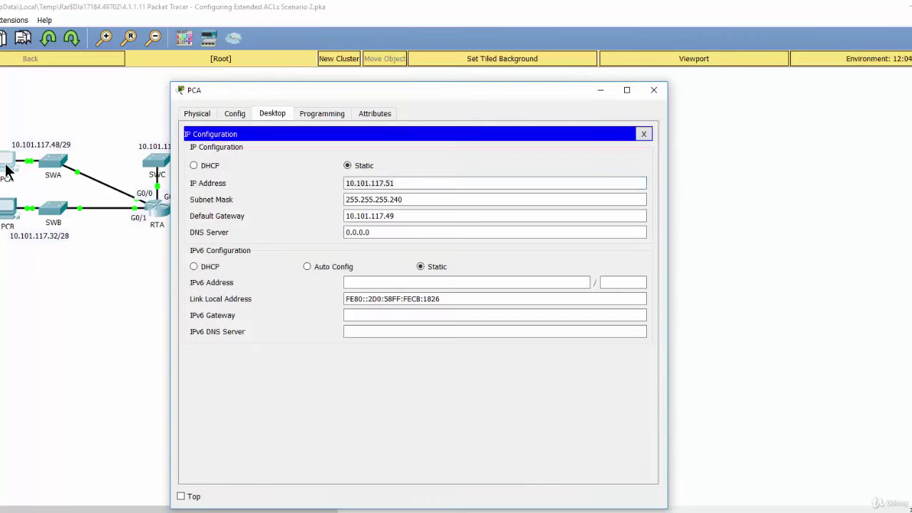
click(642, 135)
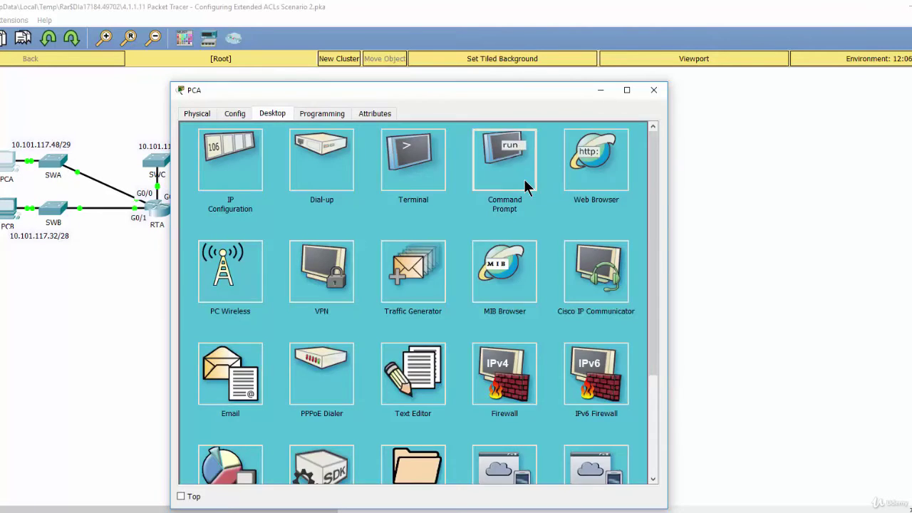
click(526, 178)
text(ping)
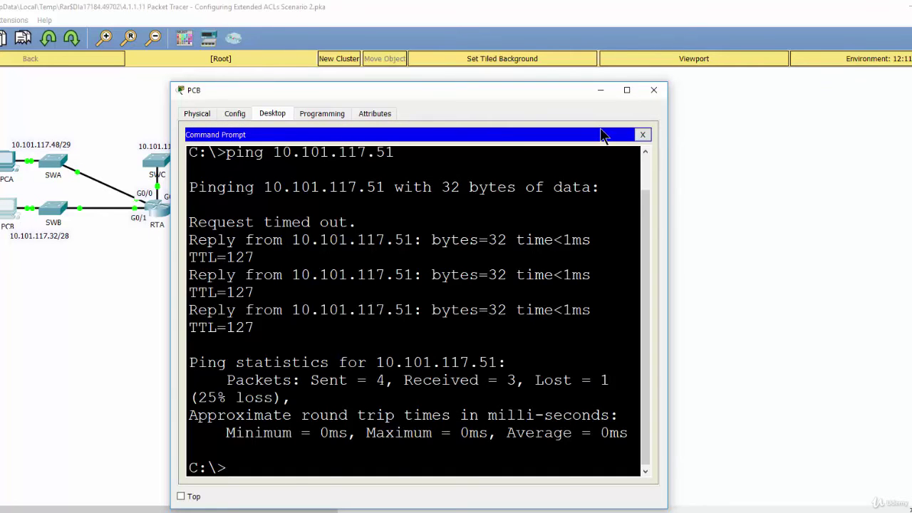
Copy PCB's IPv4 address from its IP configuration
click(643, 134)
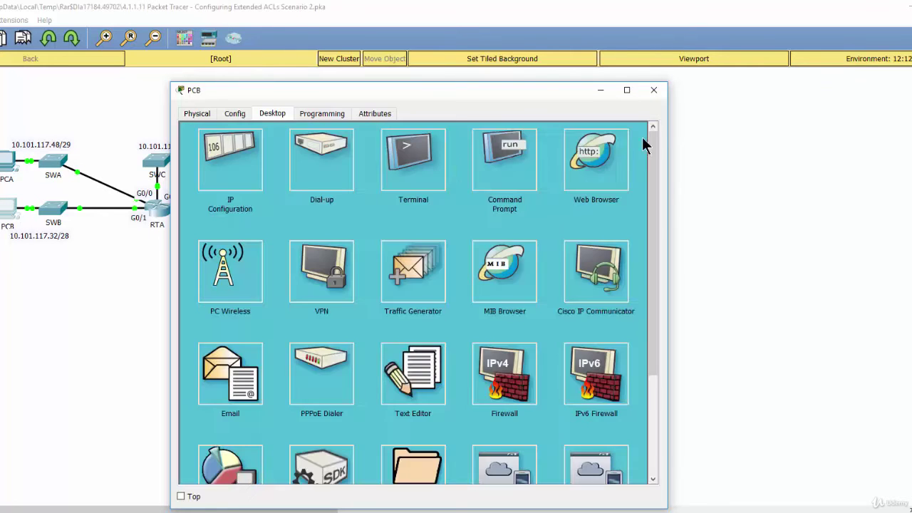
click(219, 196)
drag(406, 184, 340, 183)
right_click(369, 183)
click(404, 234)
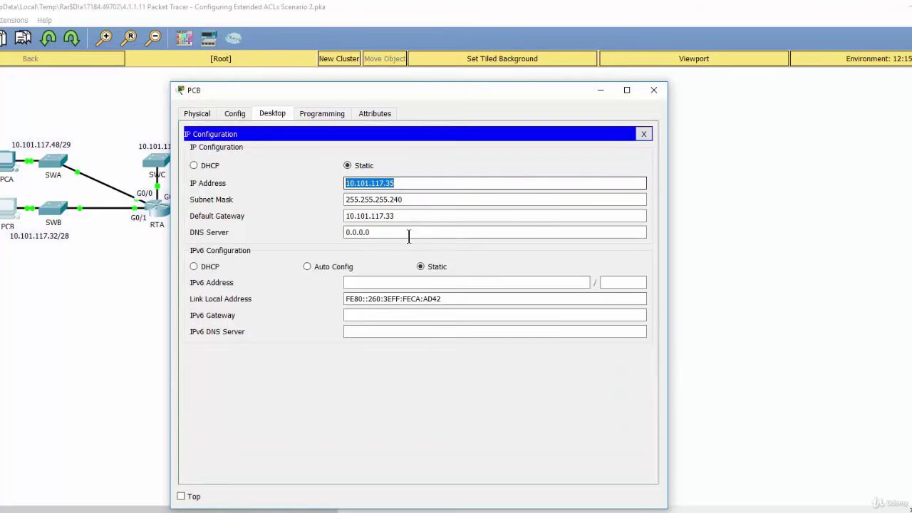
Complete PCA's ping command with PCB's address 10.101.117.35, run it, and minimize the PCA window
click(21, 173)
right_click(280, 199)
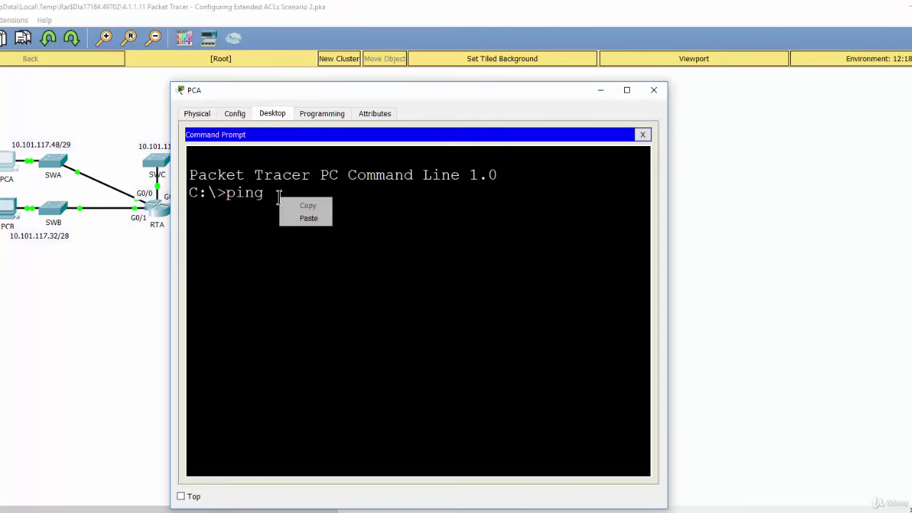
click(309, 218)
key(Return)
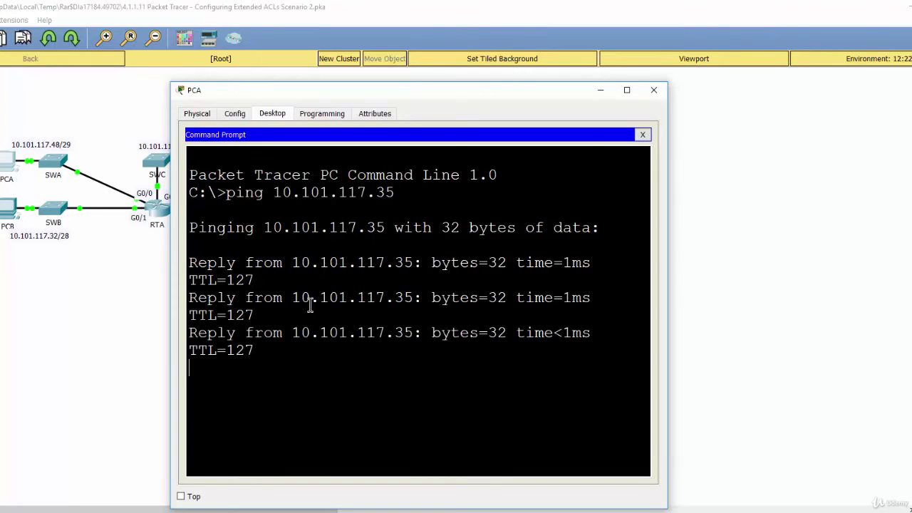
click(602, 89)
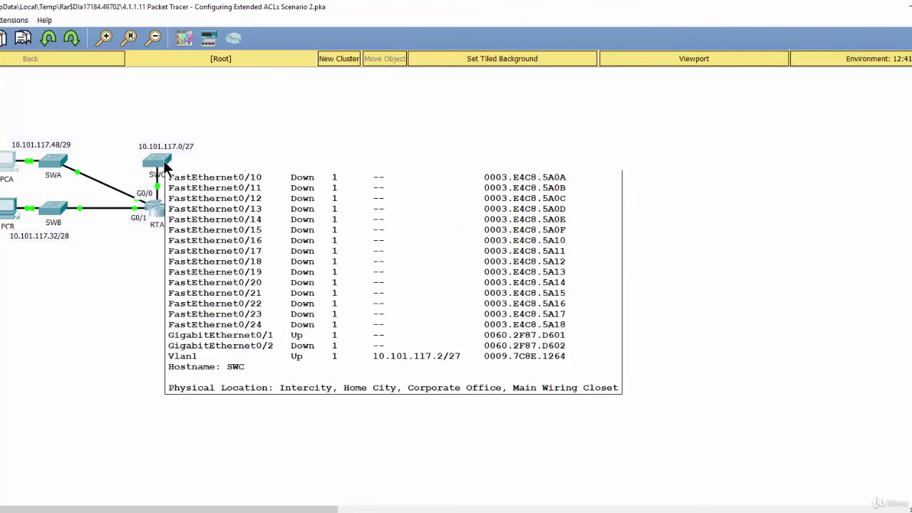
From PCB's command prompt, open an SSH session to SWC at 10.101.117.2 as Admin and enter the account password
click(9, 219)
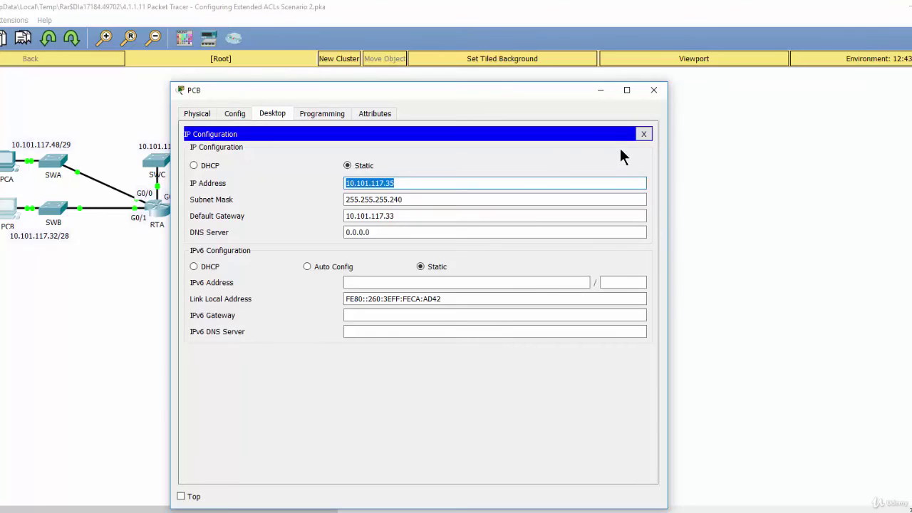
click(644, 133)
click(518, 180)
scroll(650, 238, down, 1)
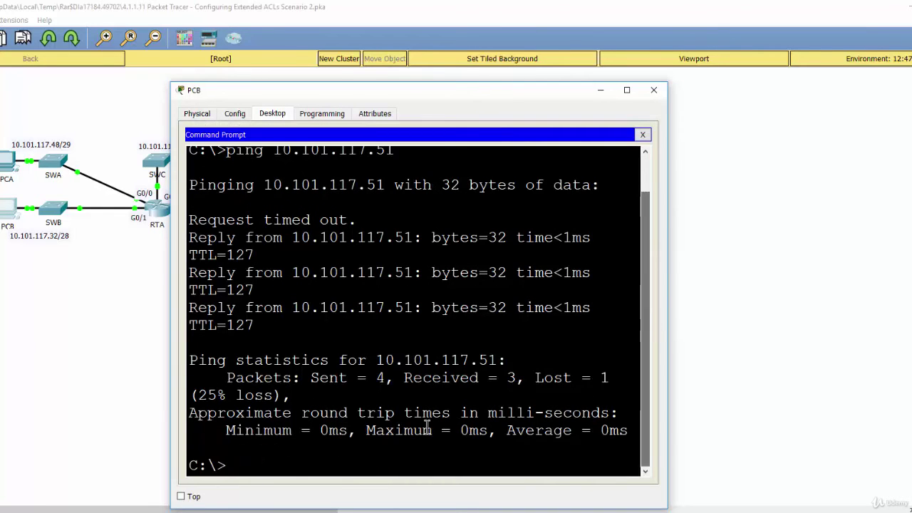
text(ssh)
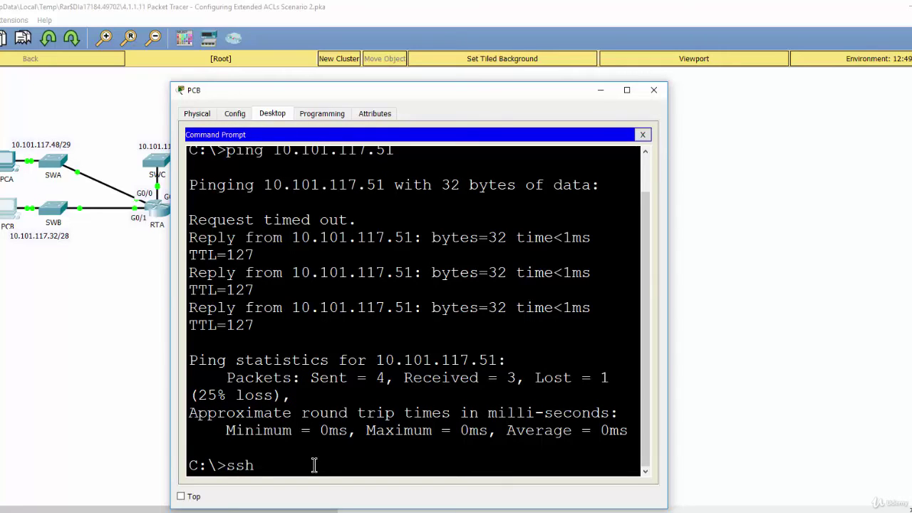
text( -l Admin)
text(10.101.117)
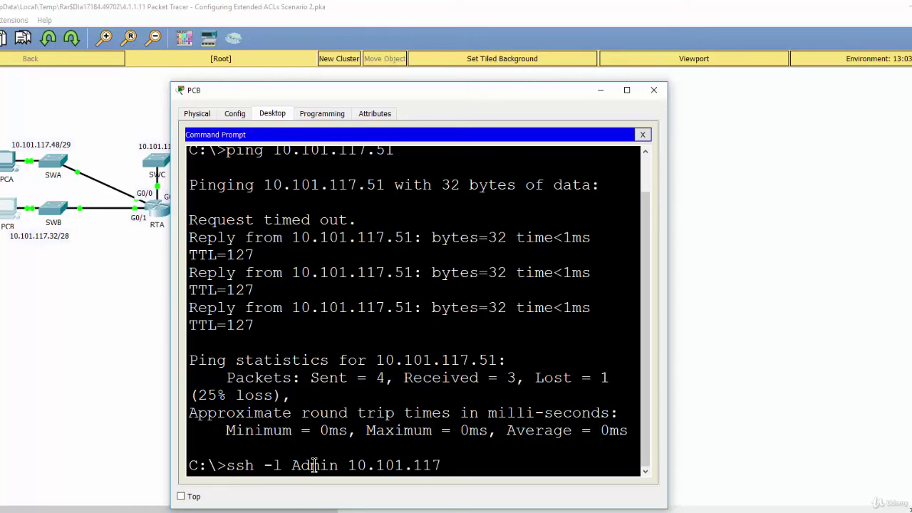
text(.2)
key(Return)
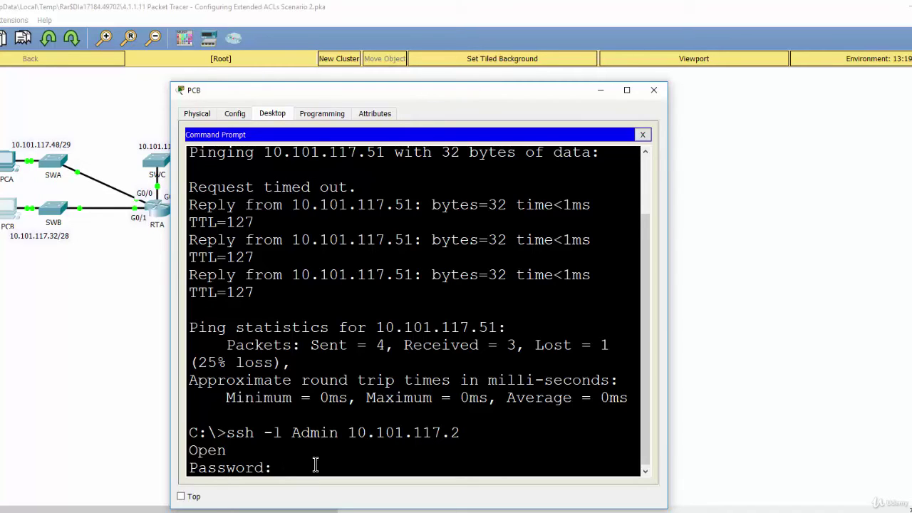
key(Return)
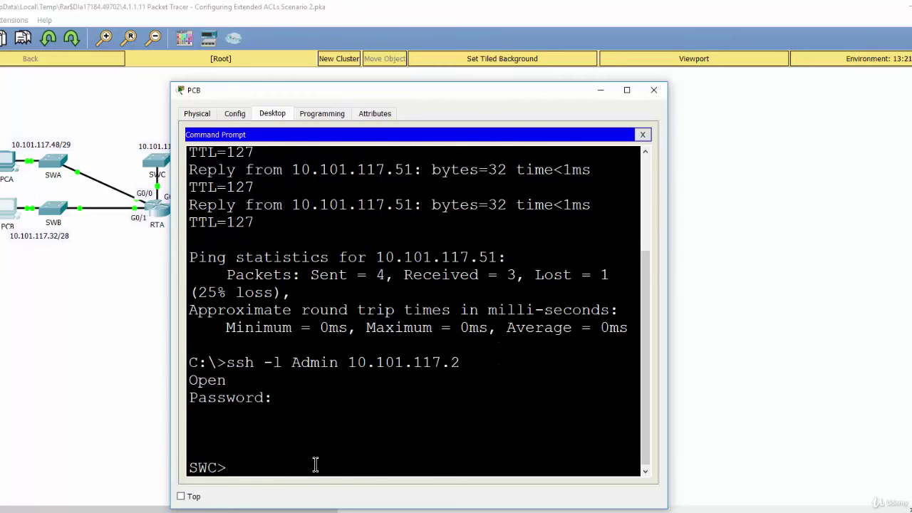
Check that the SWC prompt responds in PCB's SSH session and close the PCB window
key(Return)
key(Return)
key(Return)
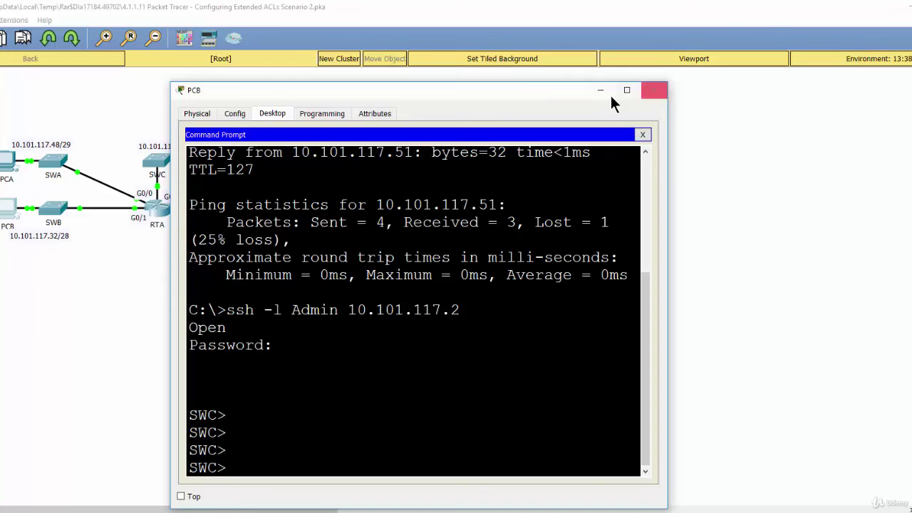
click(653, 90)
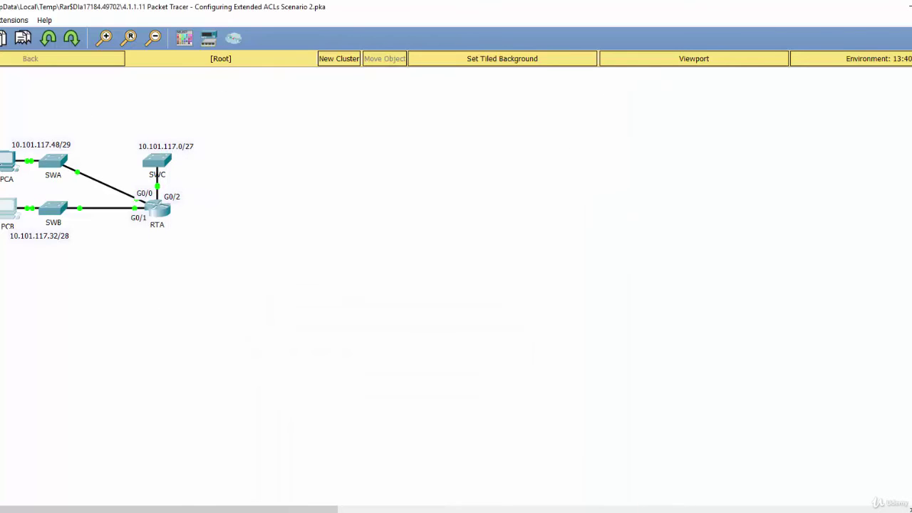
From PCA's command prompt, try to open an SSH session to SWC at 10.101.117.2 as Admin
click(7, 168)
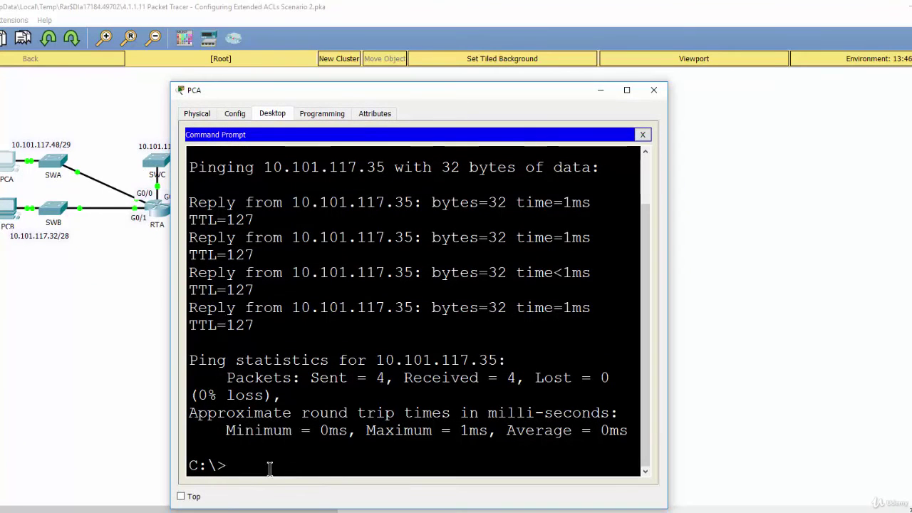
text(ssh)
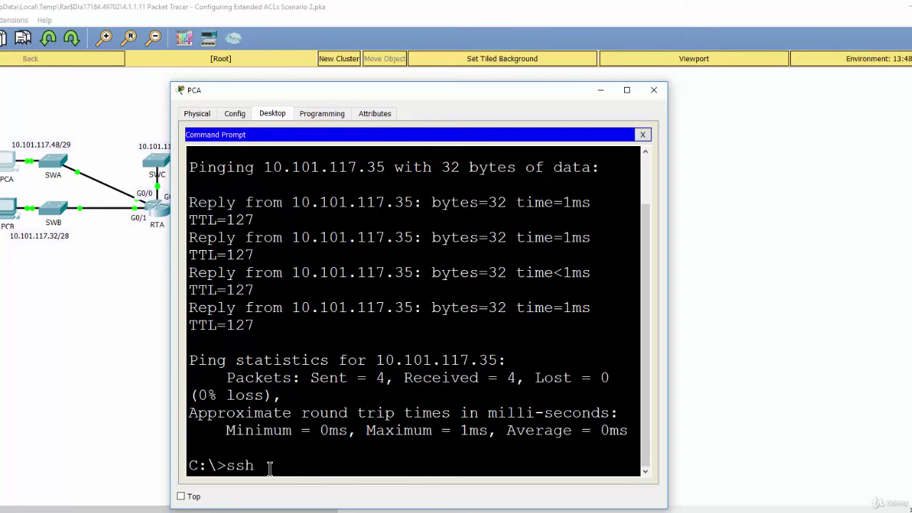
text( -l Admin 10.101.)
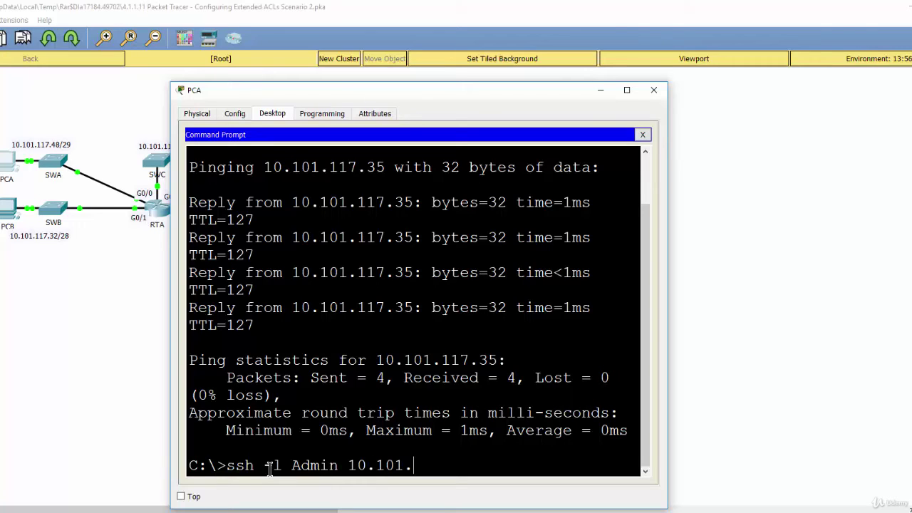
text(117.2)
key(Return)
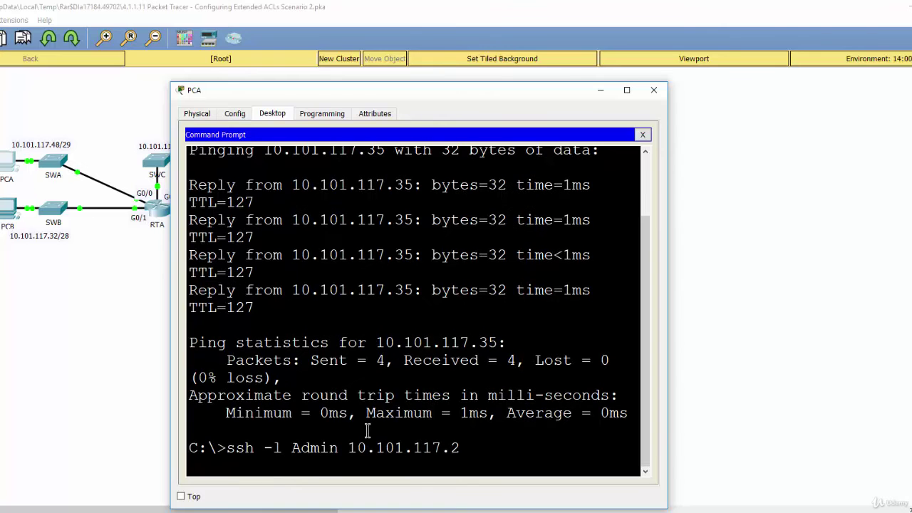
drag(442, 99, 445, 78)
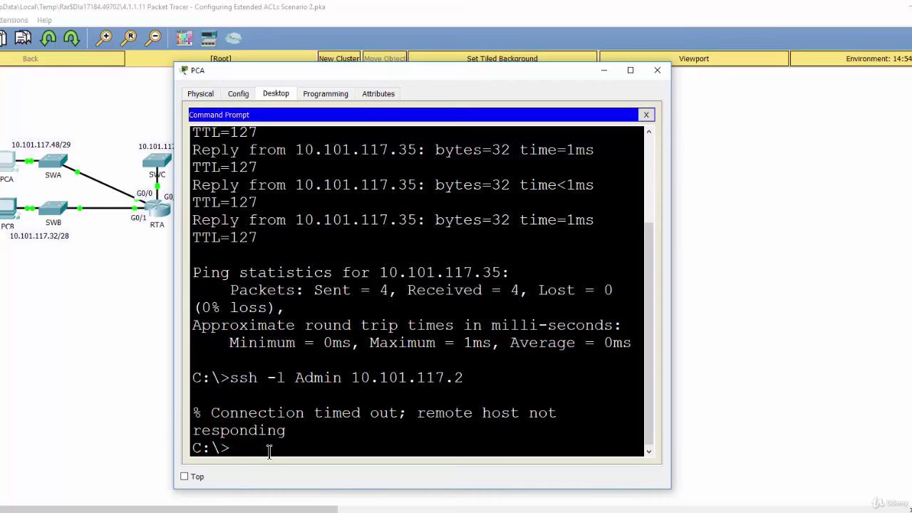
From PCA's command prompt, open an SSH session to SWB at 10.101.117.34 as Admin and enter the account password
text(sh)
text(sh)
key(BackSpace)
key(BackSpace)
key(BackSpace)
text(sh -l Admin)
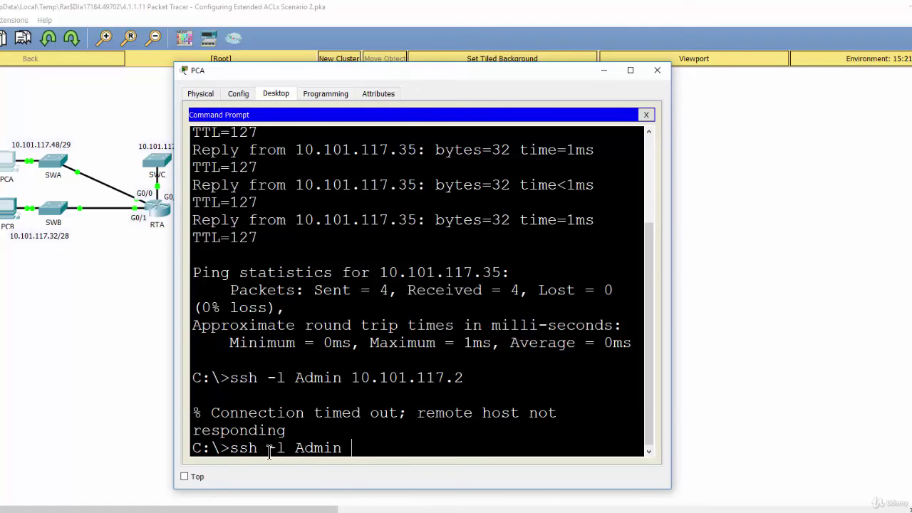
text(10.101.117.34)
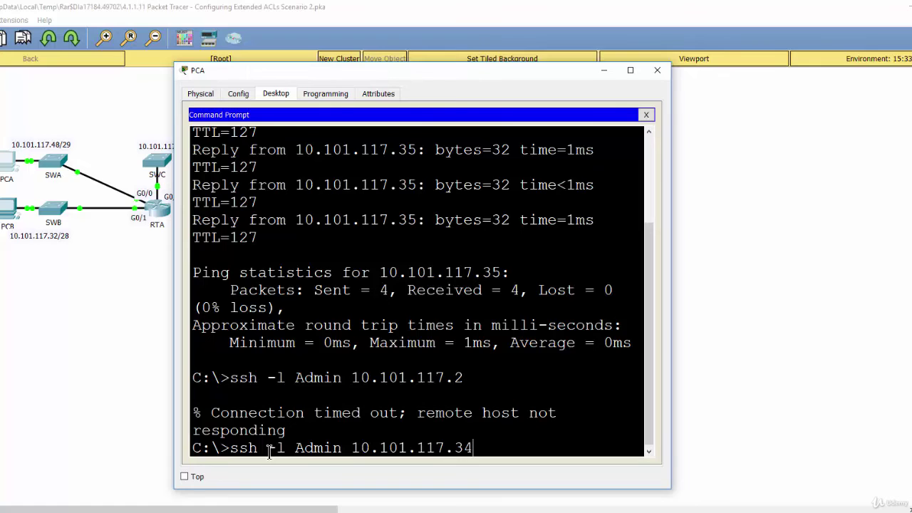
key(Return)
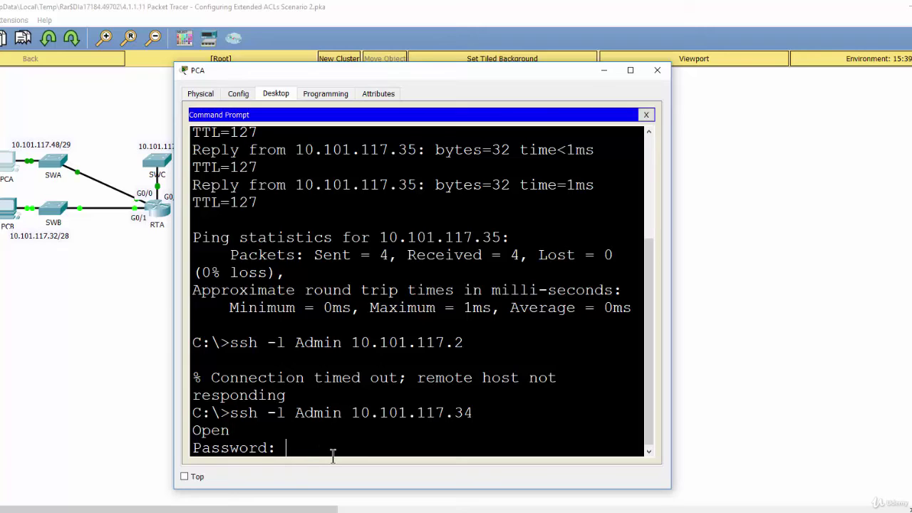
key(Return)
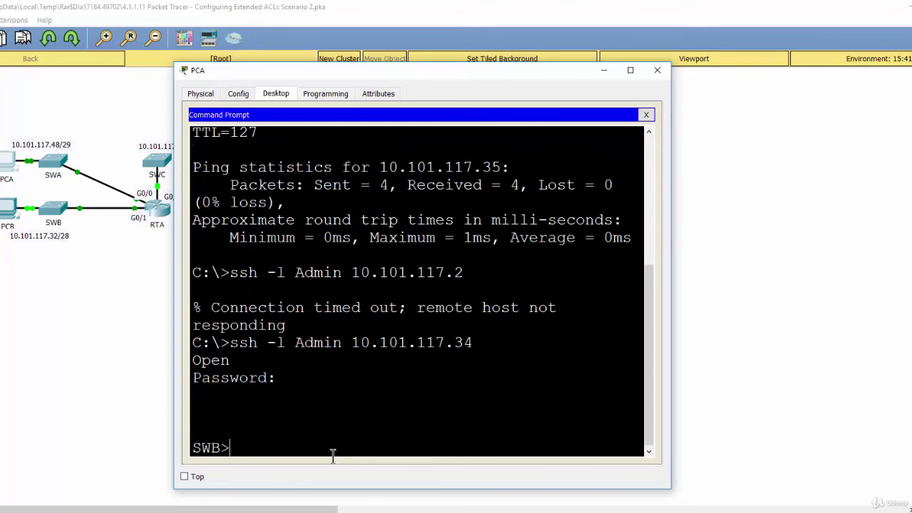
key(Return)
key(Return)
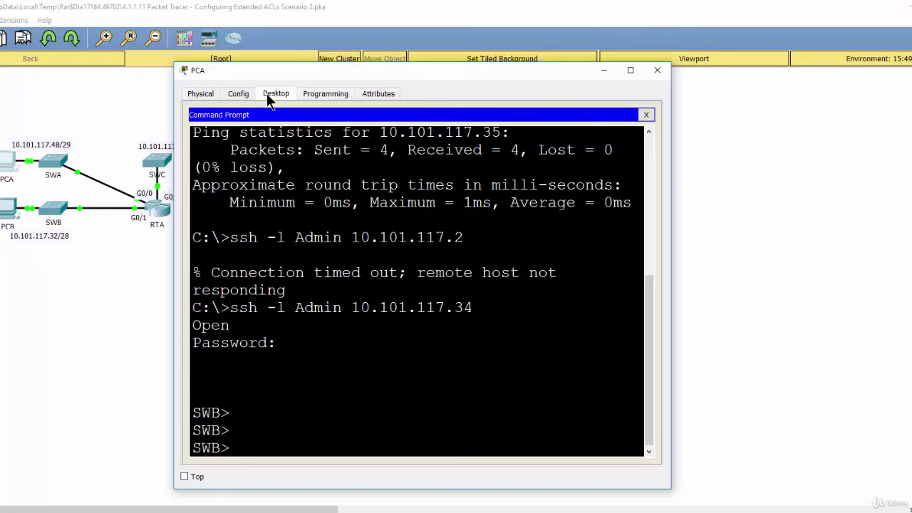
drag(281, 72, 298, 70)
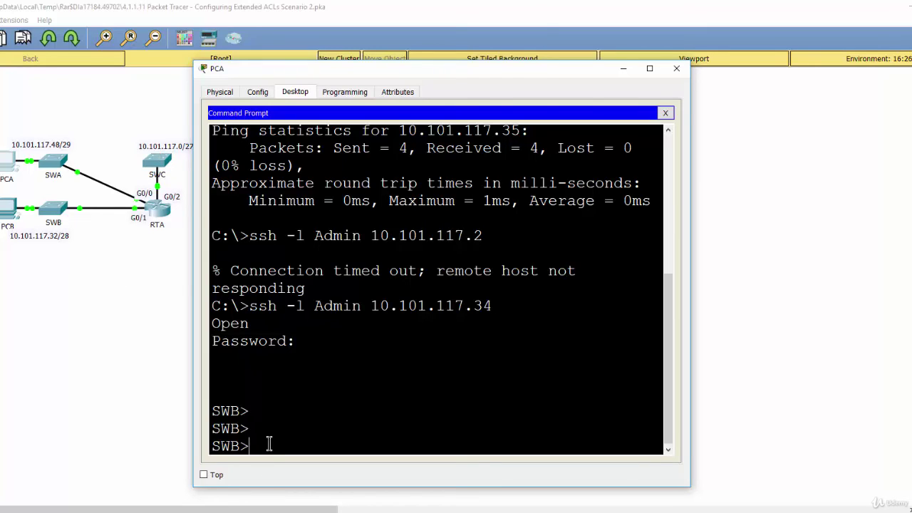
Enter privileged EXEC mode on SWB with the en command and the enable password
text(en)
key(Return)
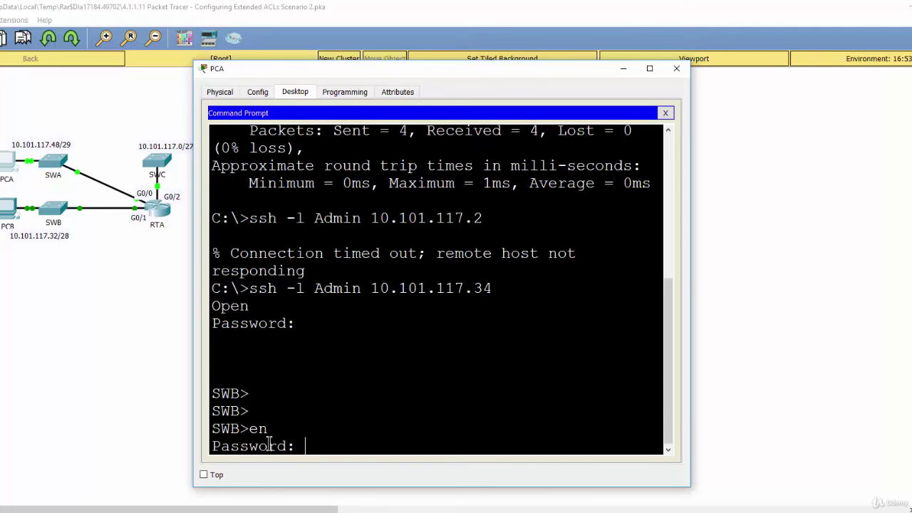
key(Return)
key(Return)
key(Return)
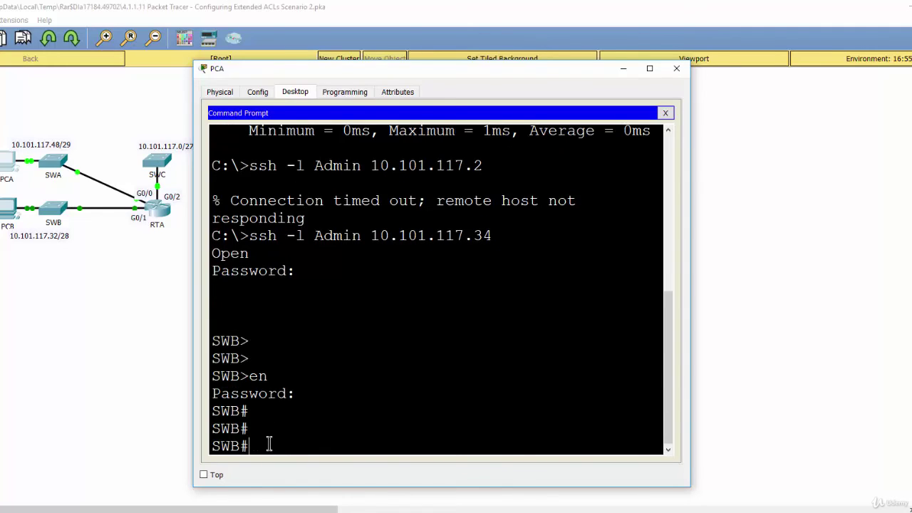
From SWB's privileged prompt, open an SSH session to SWC at 10.101.117.2 as Admin and enter the account password
text(ssh -l Admin)
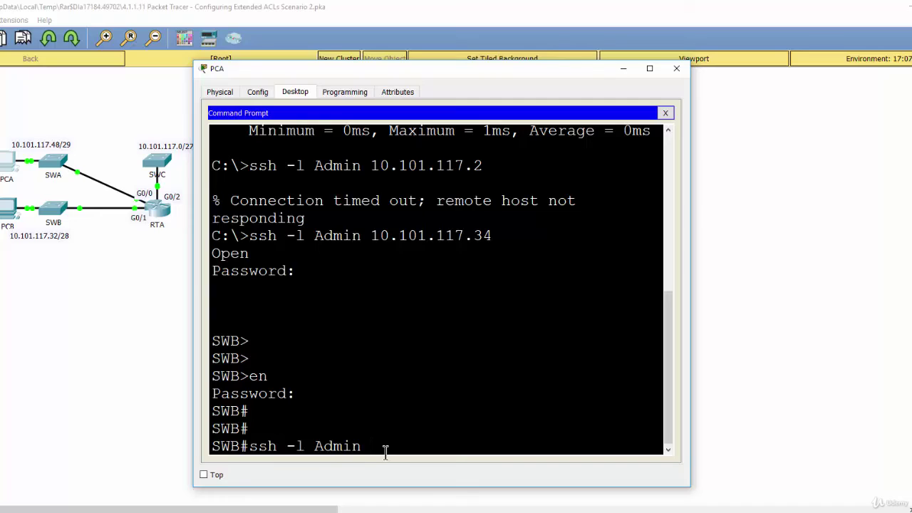
text(10.101.117.2)
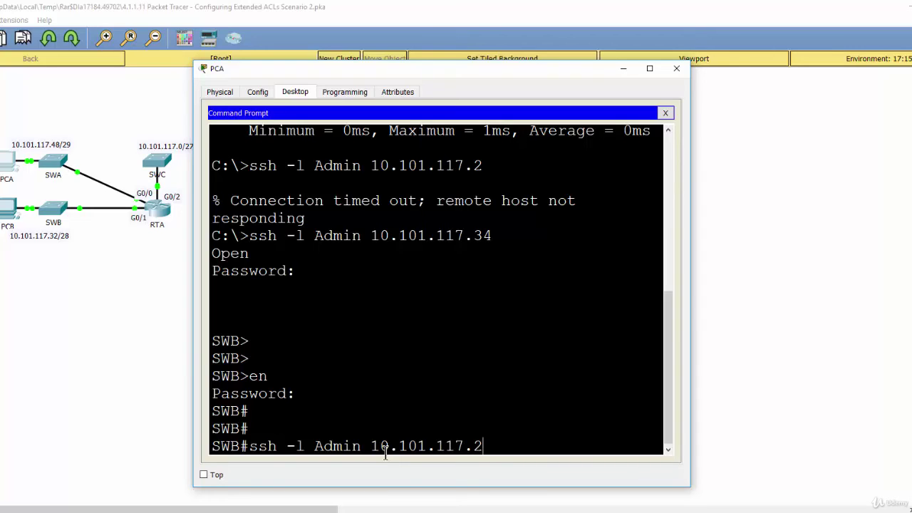
key(Return)
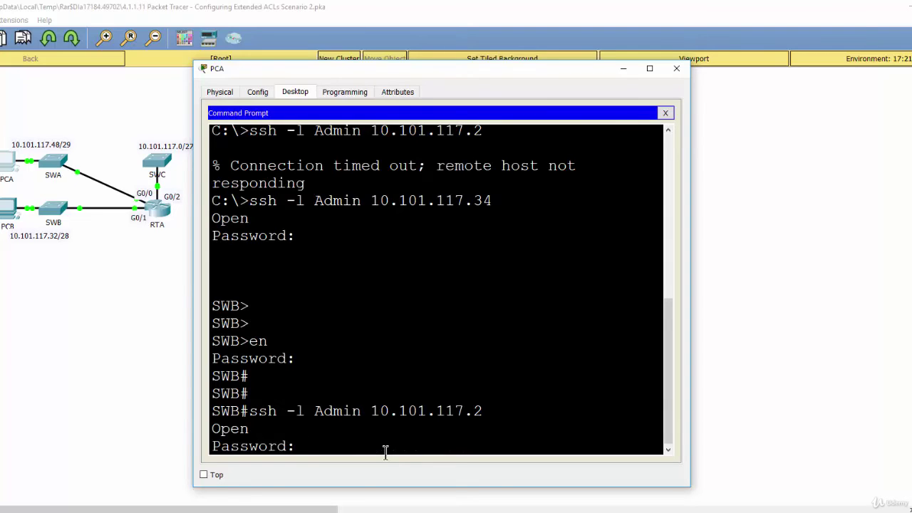
key(Return)
key(Return)
key(Return)
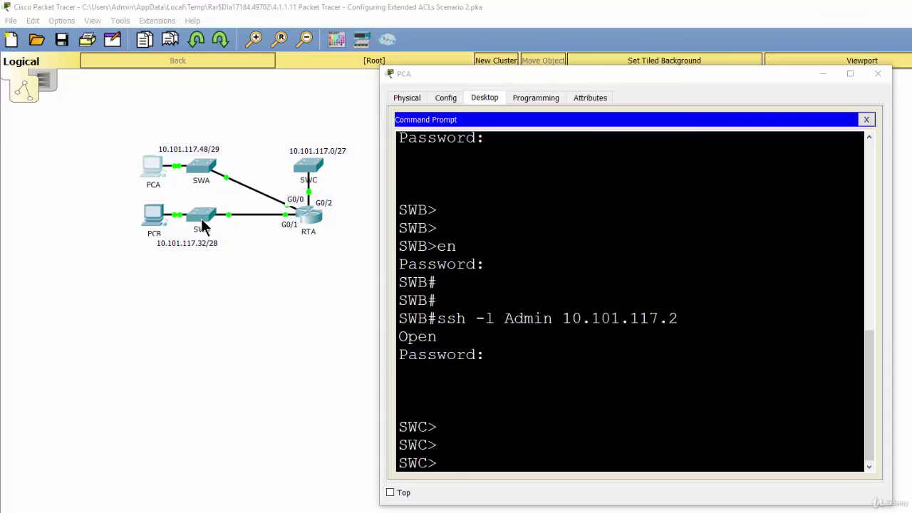
Examine the access-group lines and their direction under GigabitEthernet0/0 and GigabitEthernet0/1 in RTA's configuration output
click(305, 215)
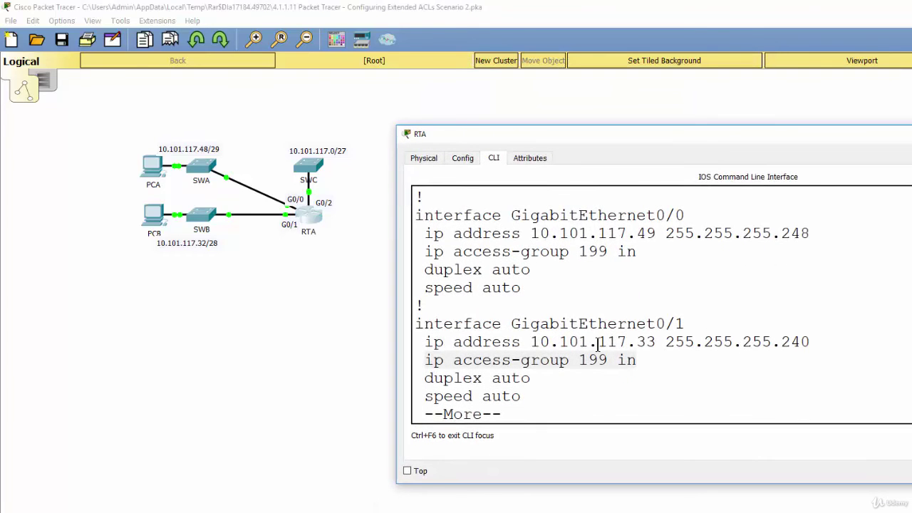
scroll(598, 343, up, 1)
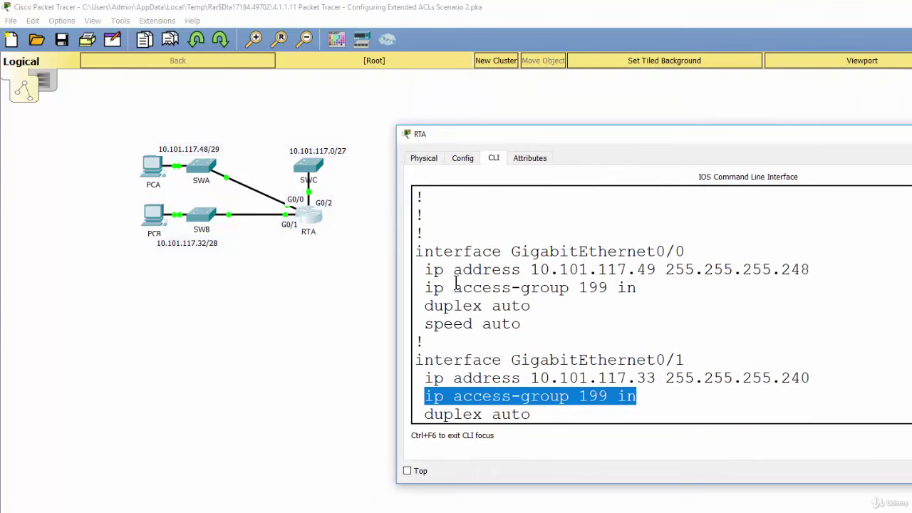
drag(426, 288, 629, 292)
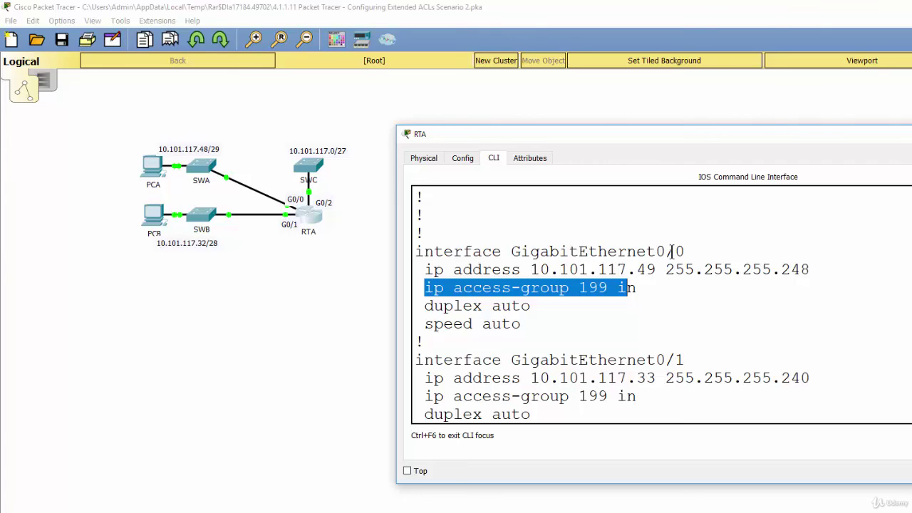
click(627, 288)
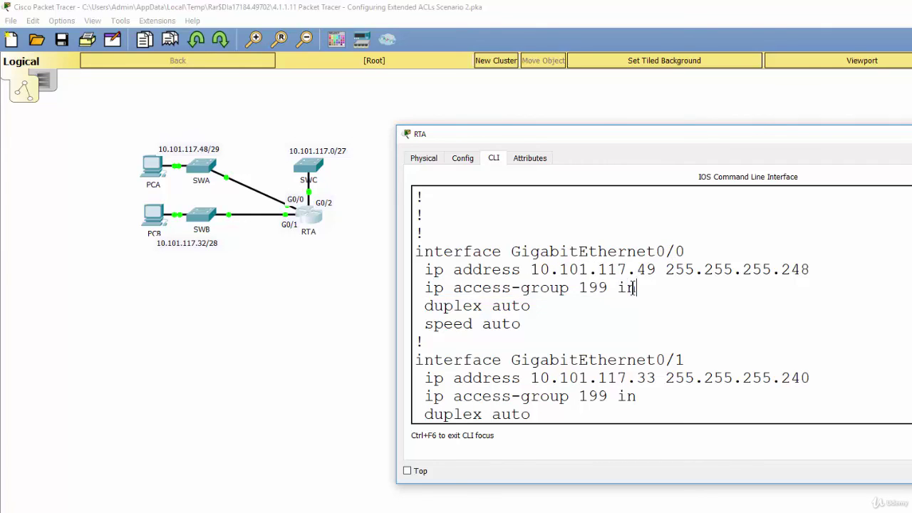
drag(618, 288, 633, 288)
scroll(650, 326, down, 1)
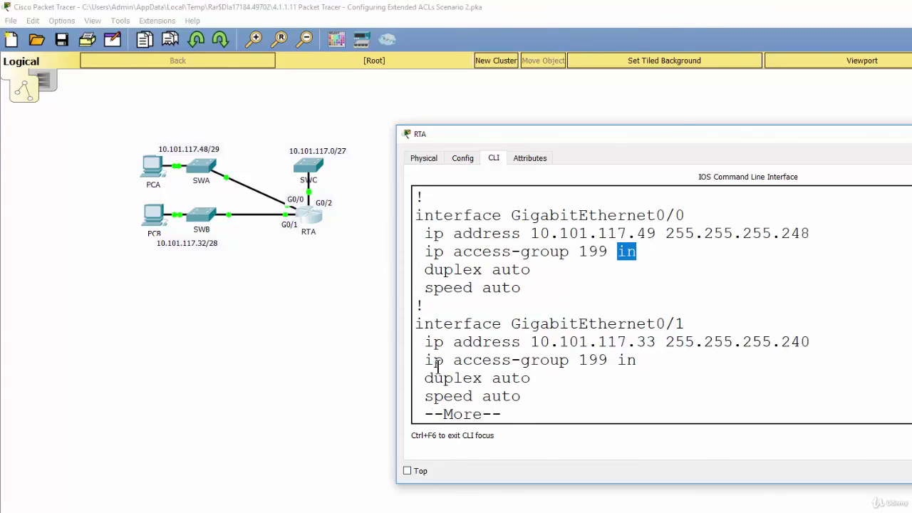
drag(425, 359, 637, 360)
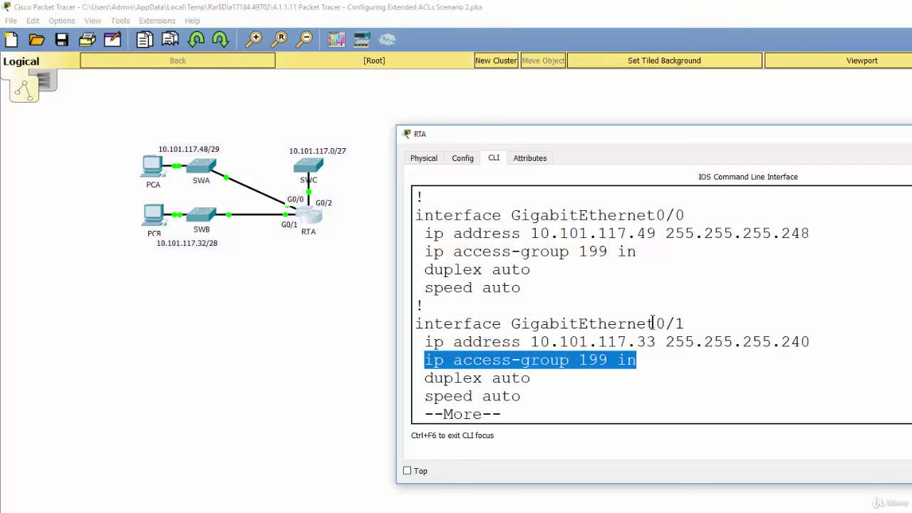
drag(654, 325, 687, 325)
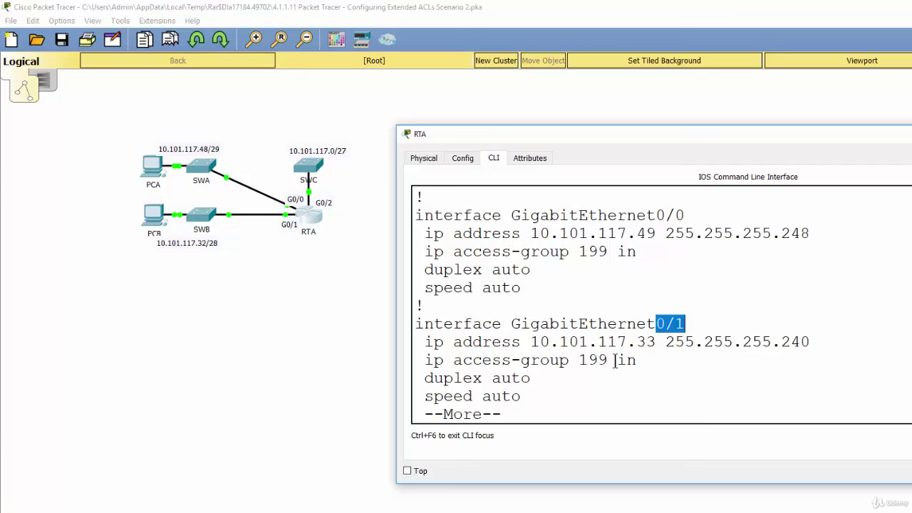
drag(616, 361, 640, 361)
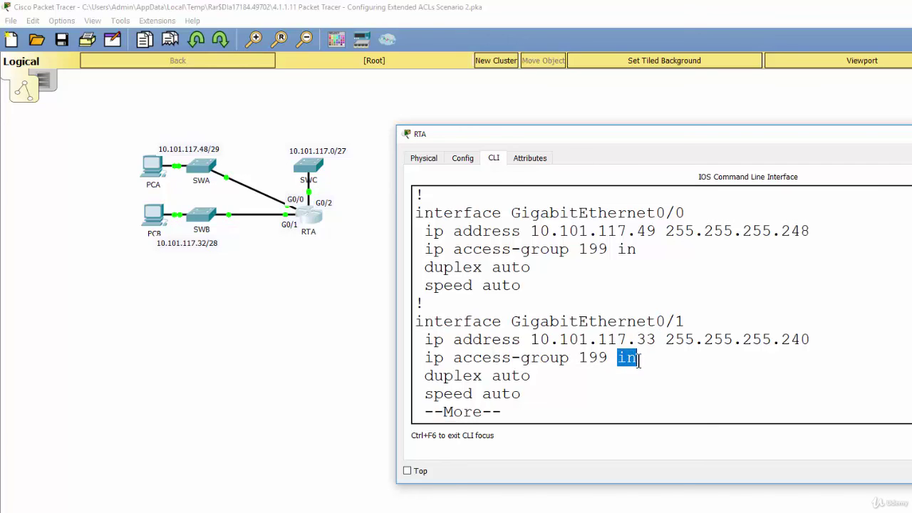
Continue RTA's configuration output through the GigabitEthernet0/2 section to check its access-group setting
click(554, 394)
key(Return)
key(Return)
key(Return)
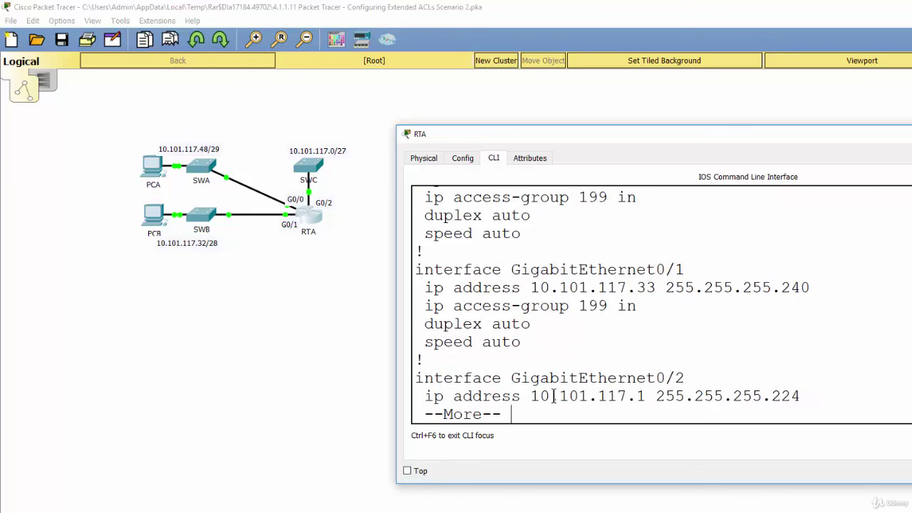
key(Return)
key(Return)
key(Return)
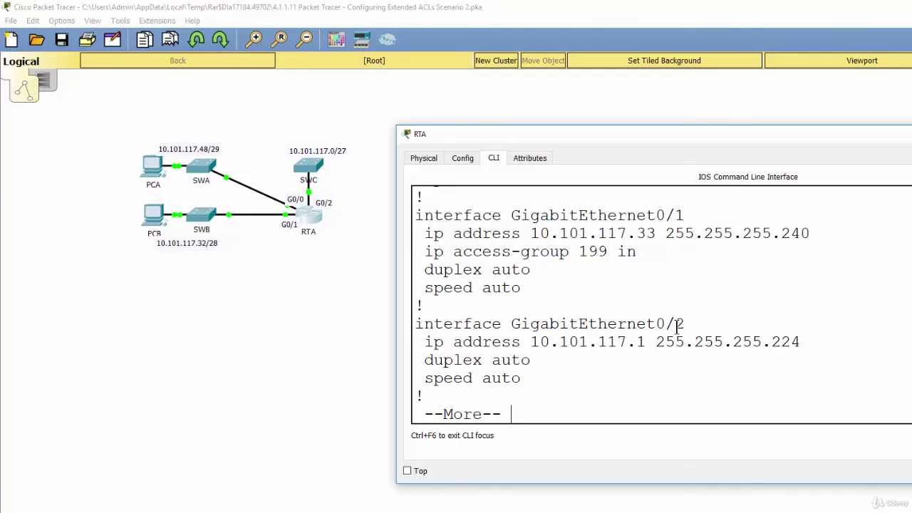
From PCA's command prompt, try to open an SSH session to SWB at 10.101.117.34 as Admin
click(157, 176)
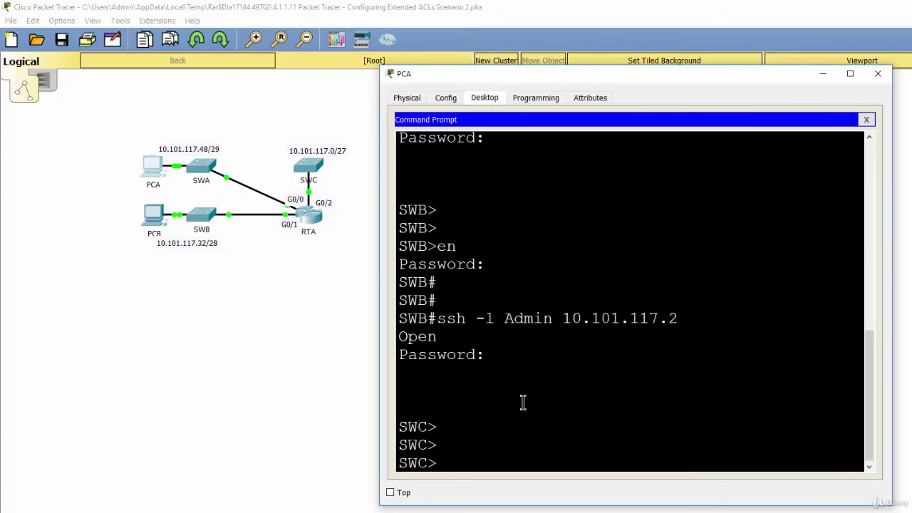
click(511, 449)
text(ss)
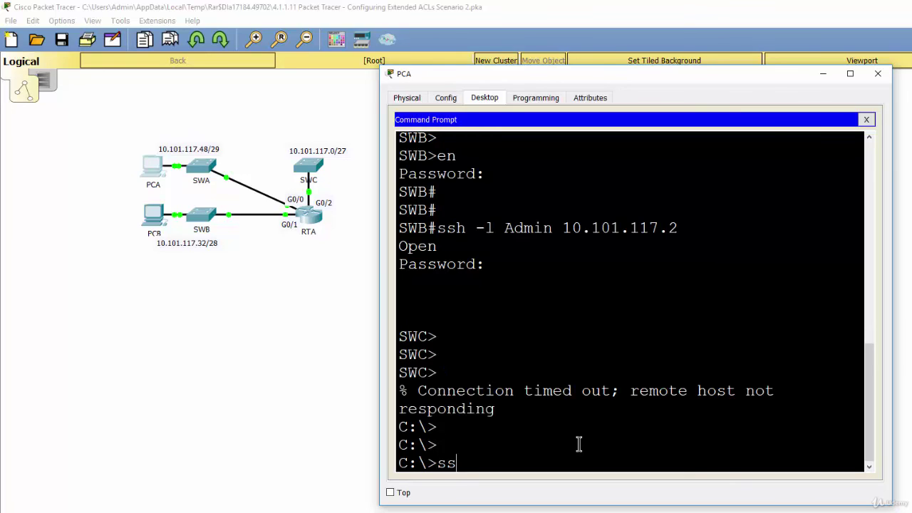
text(h -l Admin)
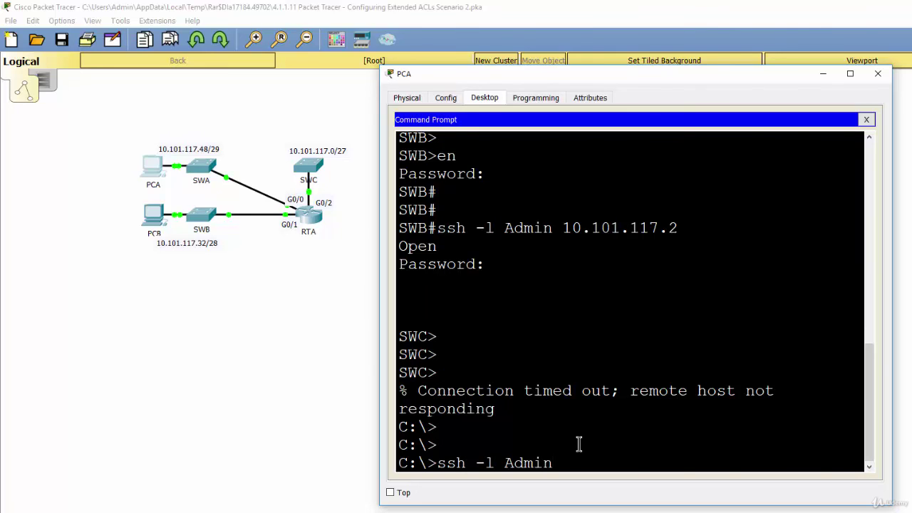
text( 10.101.117.34)
key(Return)
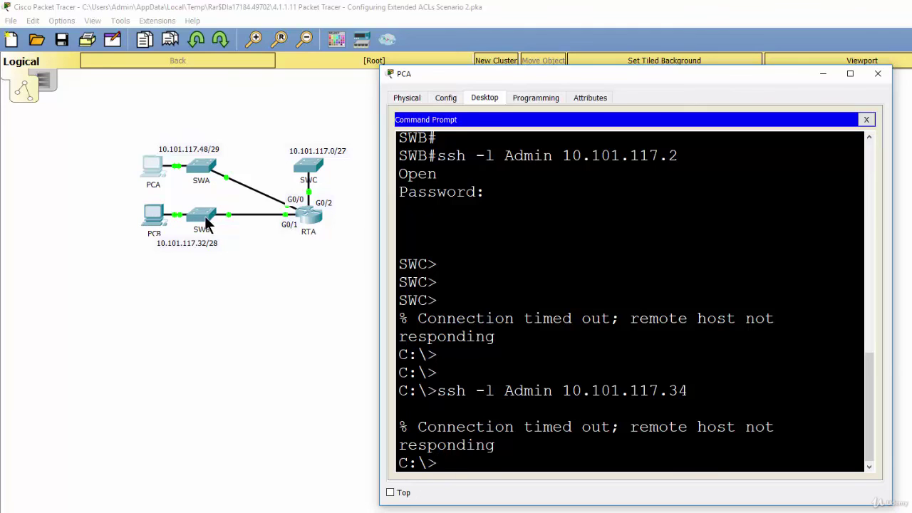
From PCB's command prompt, start an SSH session to SWC at 10.101.117.2 as Admin
click(157, 224)
click(156, 224)
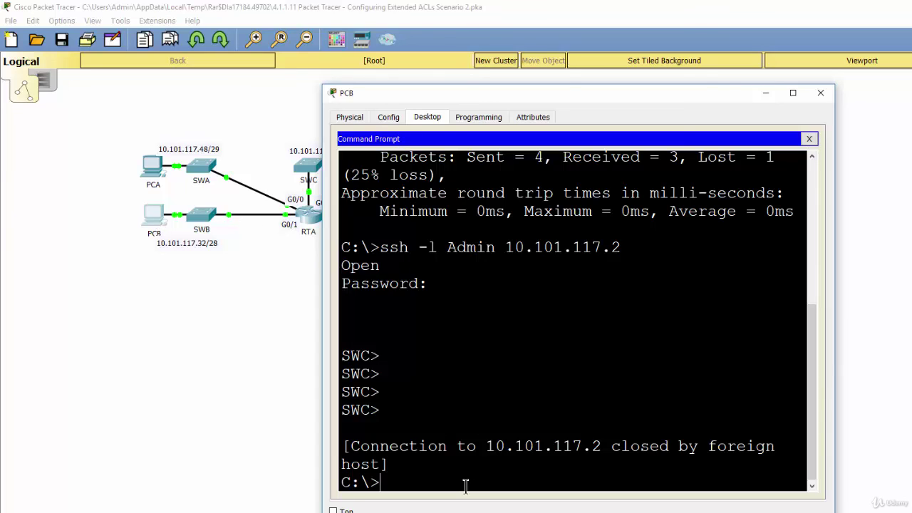
text(a)
key(BackSpace)
text(ssh -l 10.101)
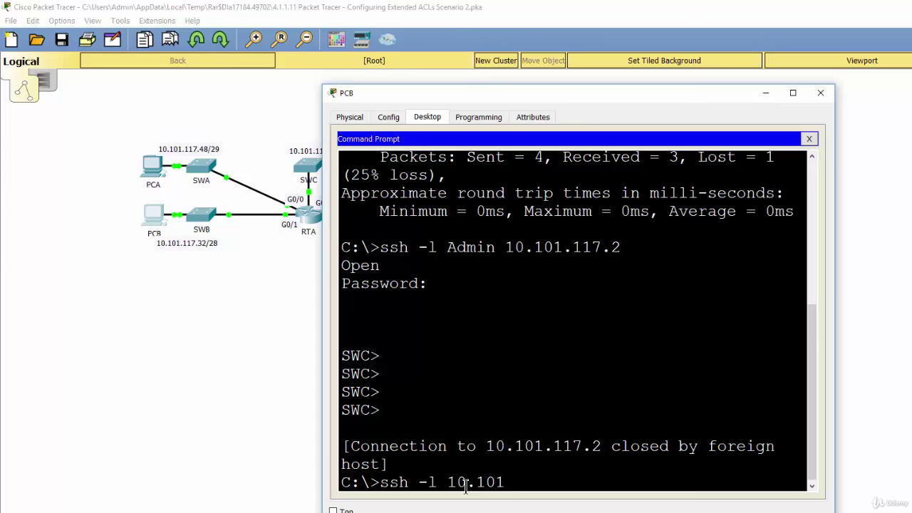
text(.117)
text(.2)
text(A)
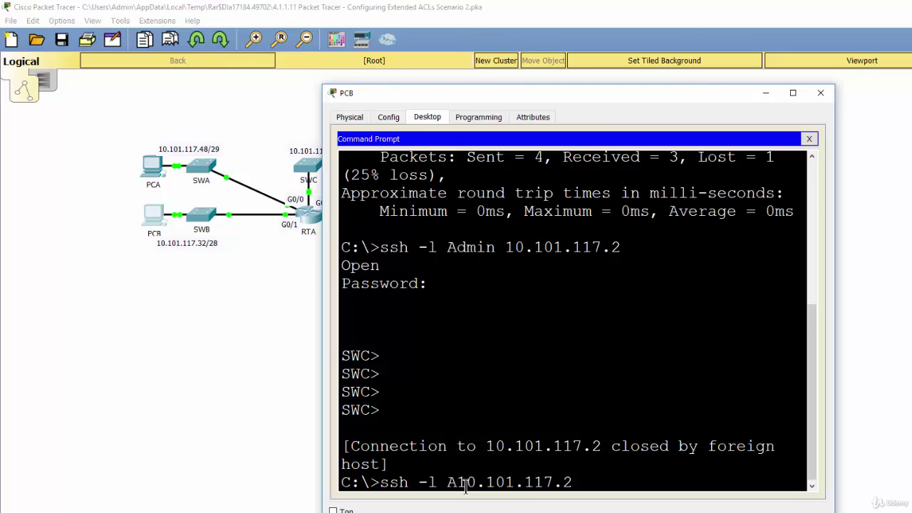
text(dmin)
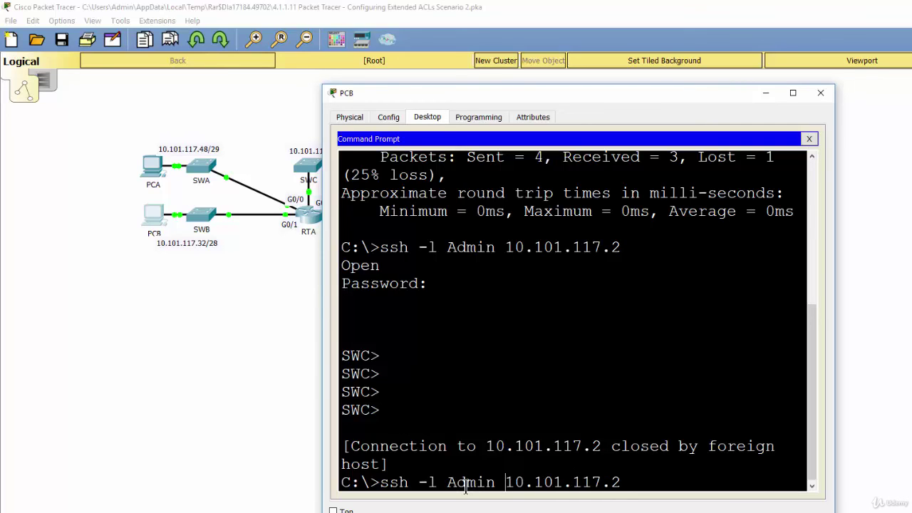
key(Return)
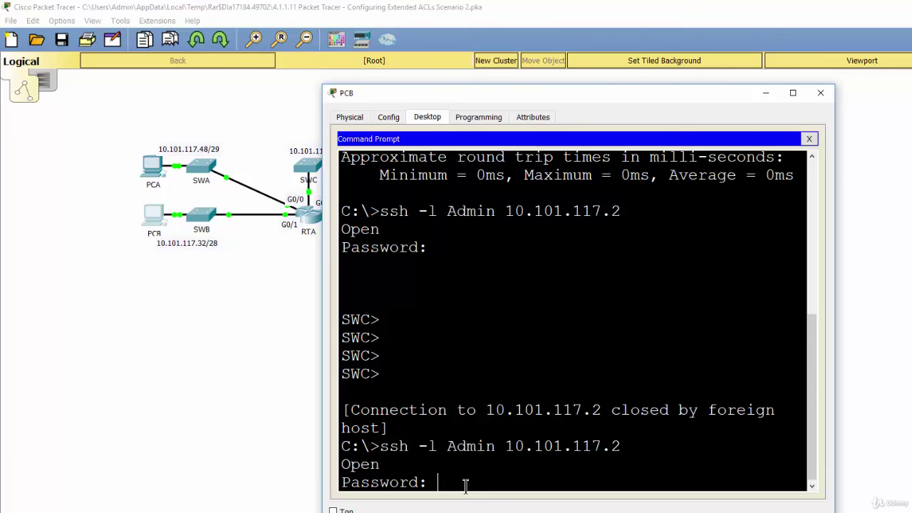
Enter the account password for PCB's SSH session and check that the SWC prompt responds
key(Return)
key(Return)
key(Return)
key(Return)
key(Return)
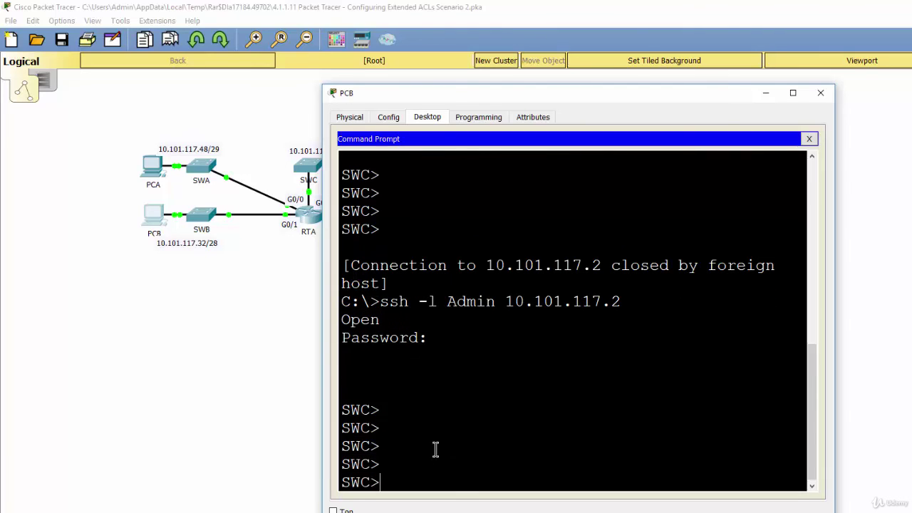